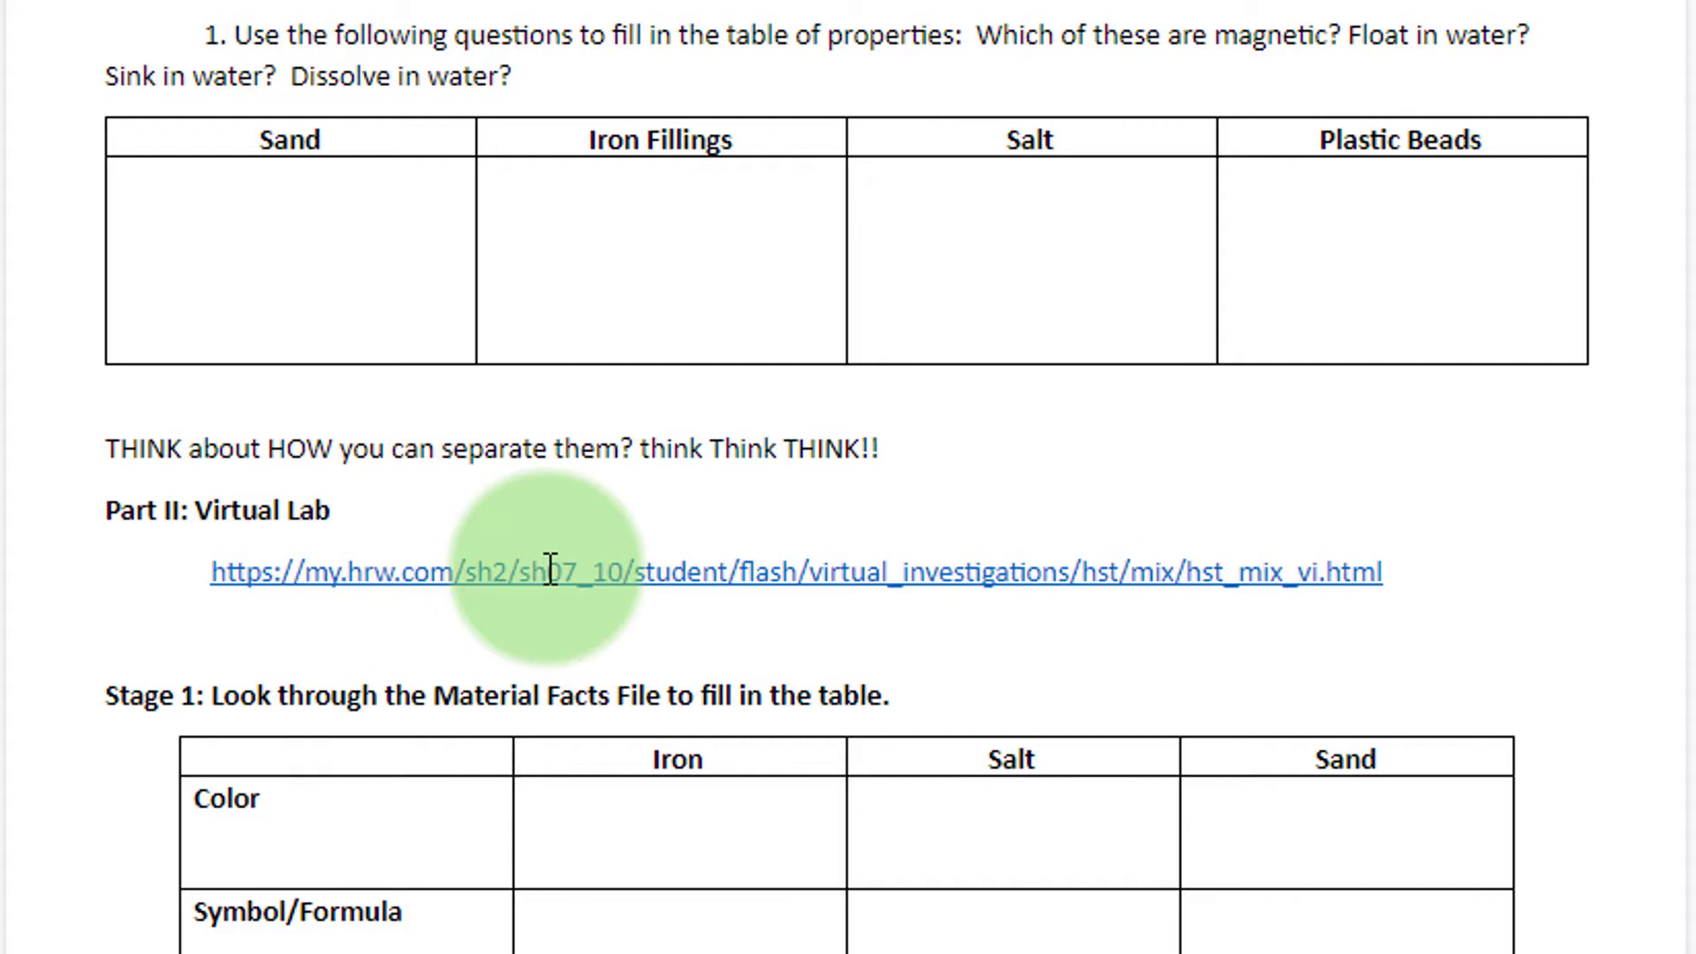
# Step: Open the Separating Mixtures Stage 1 lab from the worksheet link and dismiss its scenario and procedure
pyautogui.click(549, 568)
pyautogui.click(617, 636)
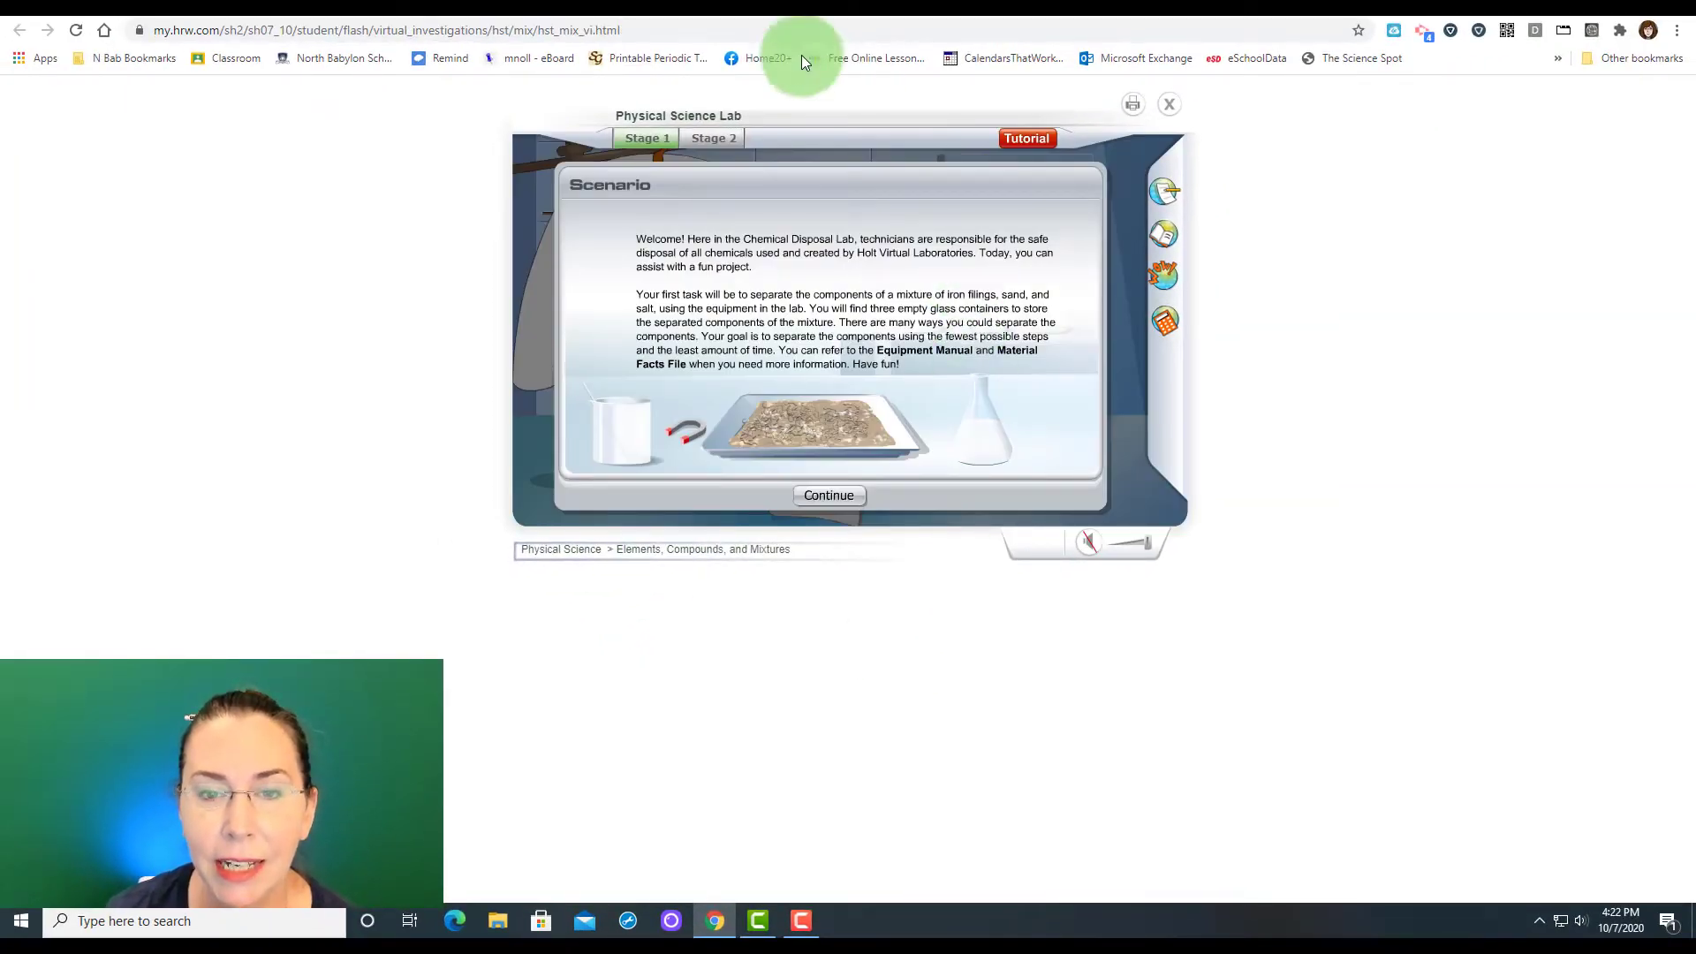
pyautogui.click(844, 511)
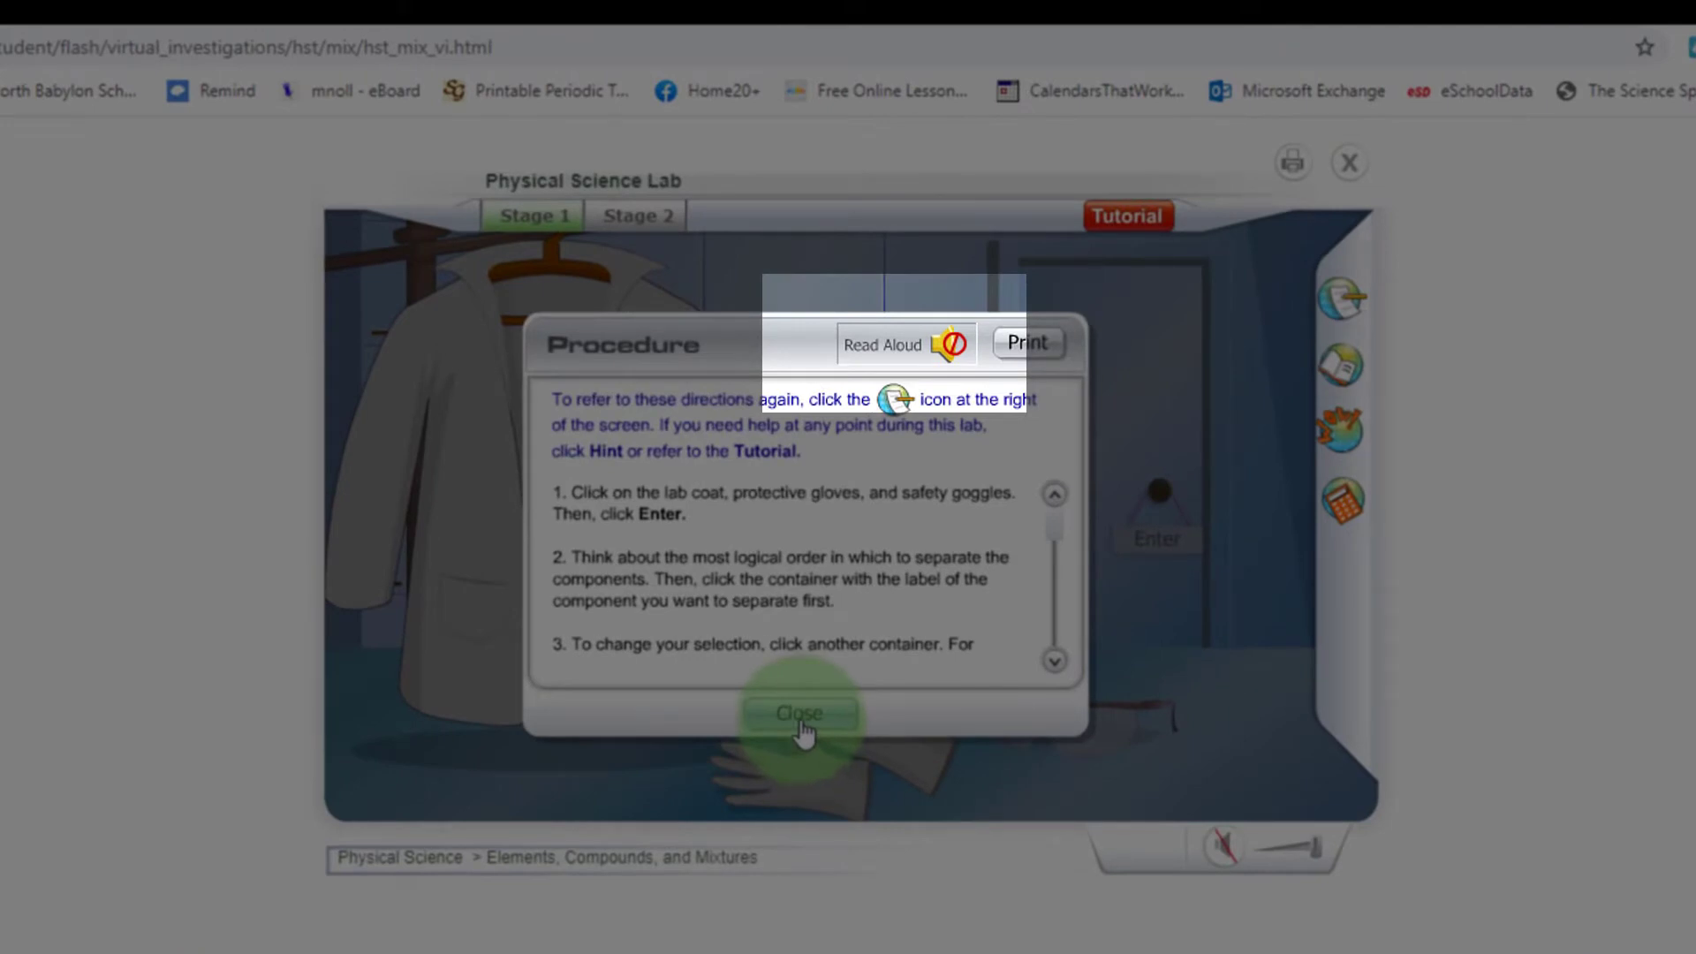
pyautogui.click(802, 731)
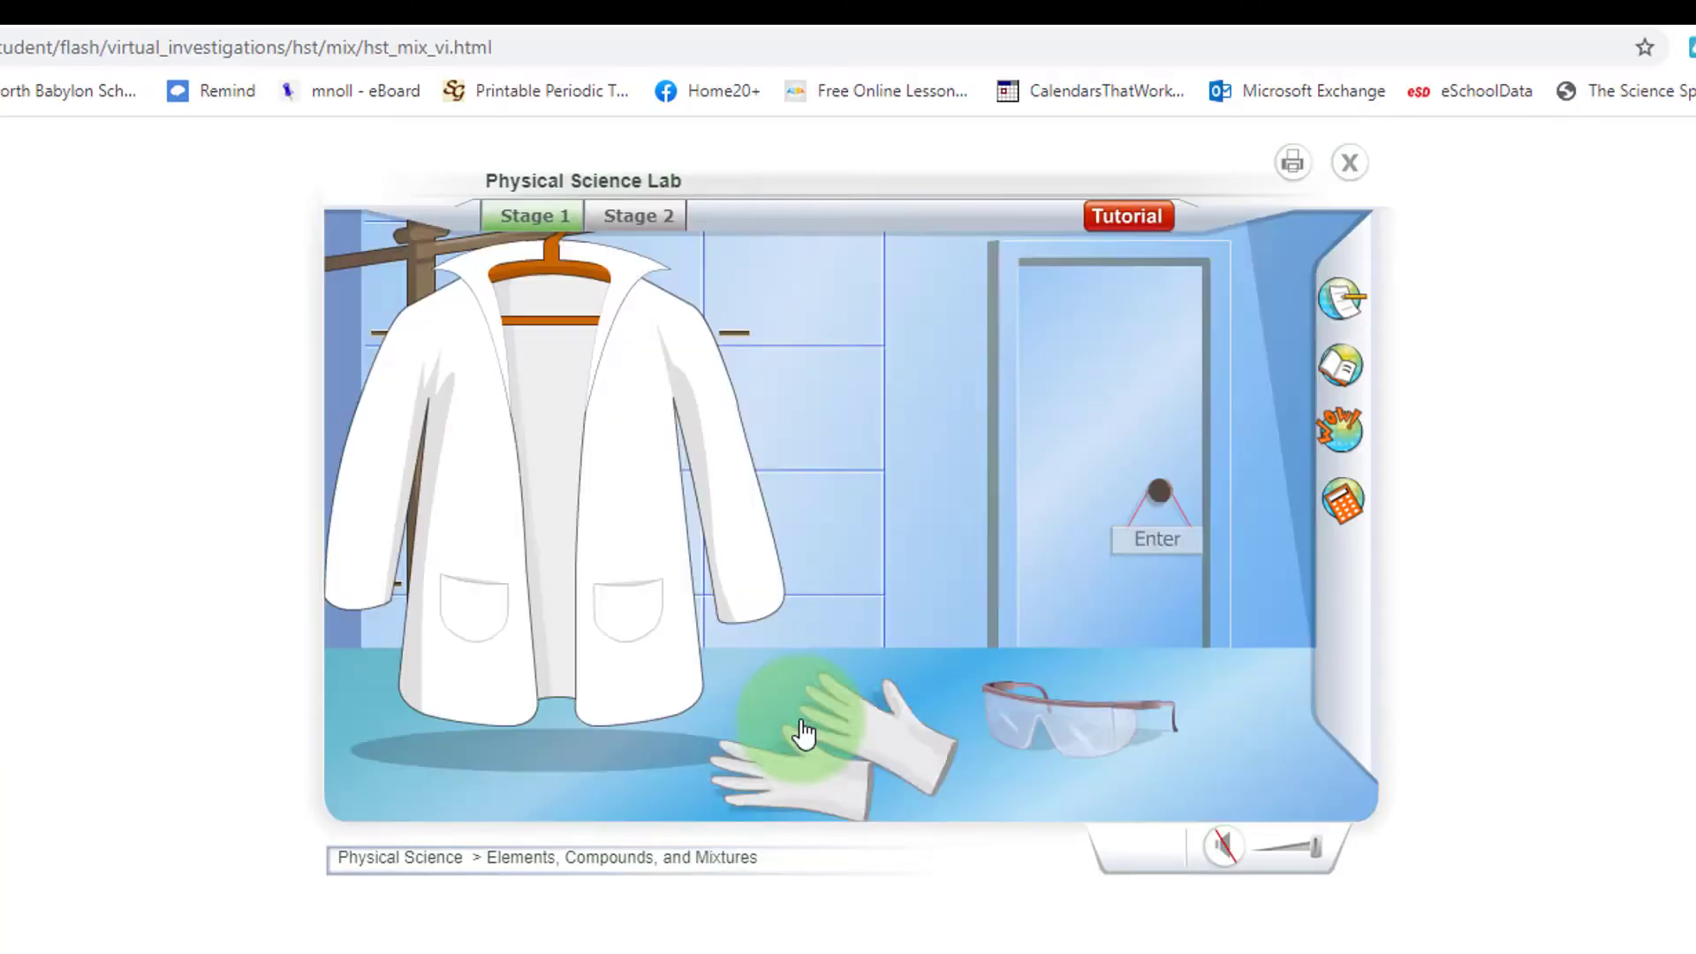
# Step: Put on the lab coat, gloves and goggles, then enter the Stage 1 lab
pyautogui.click(628, 644)
pyautogui.click(799, 782)
pyautogui.click(1065, 722)
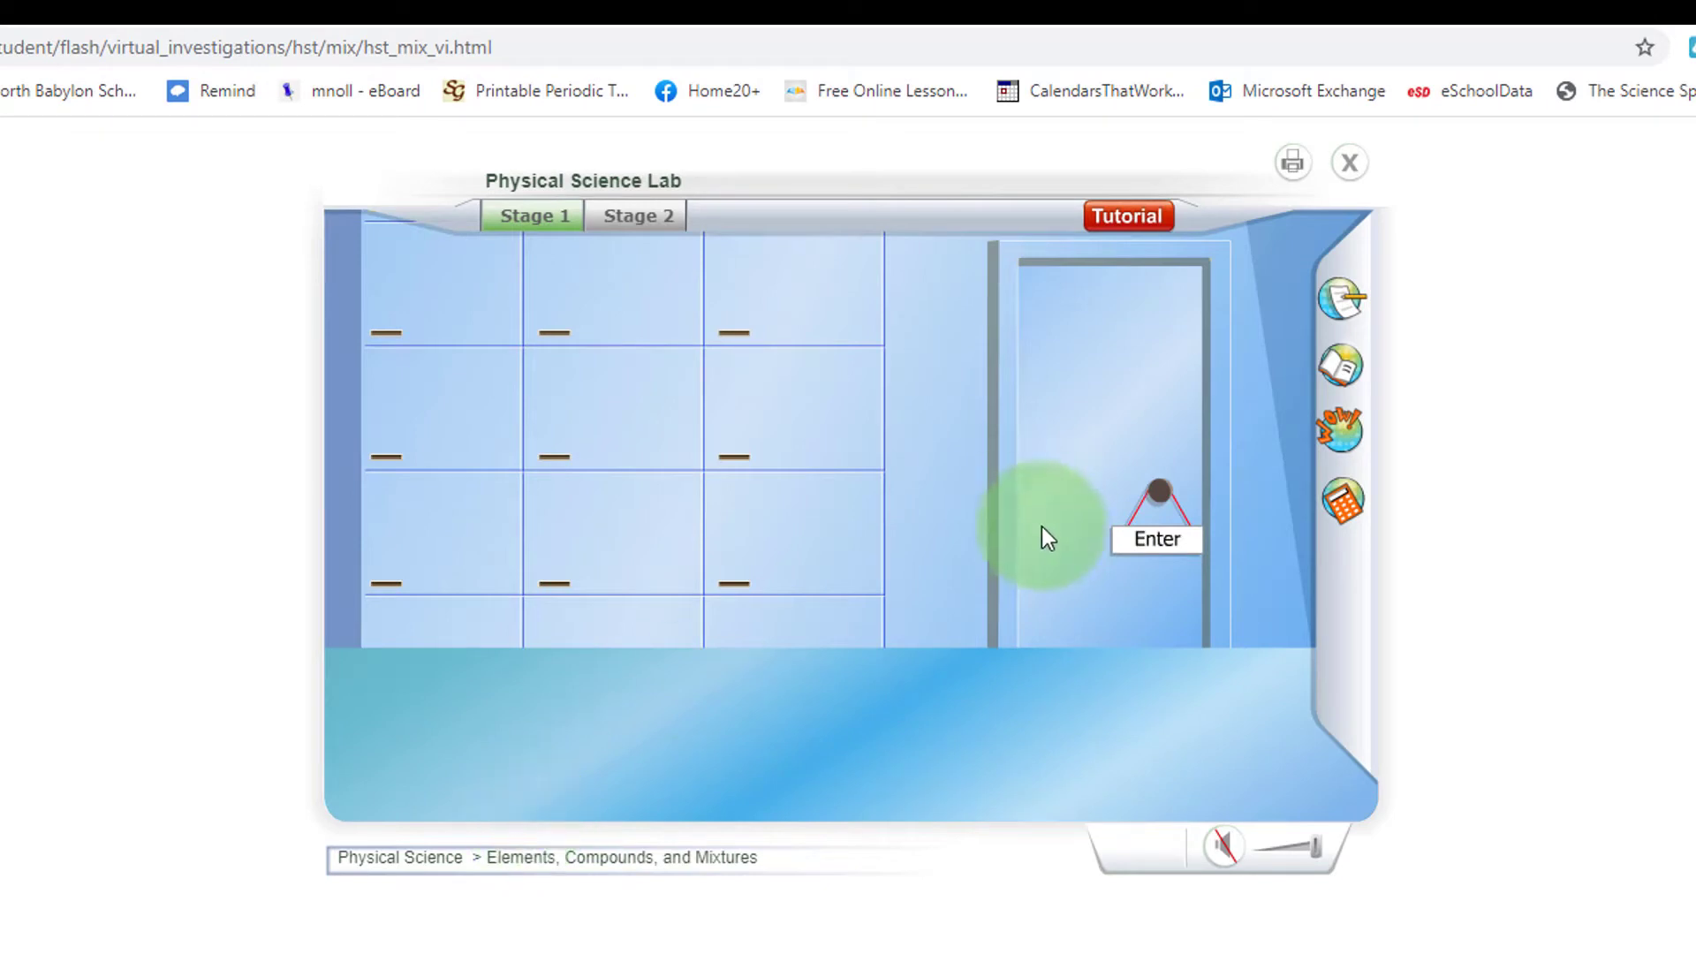
pyautogui.click(1159, 566)
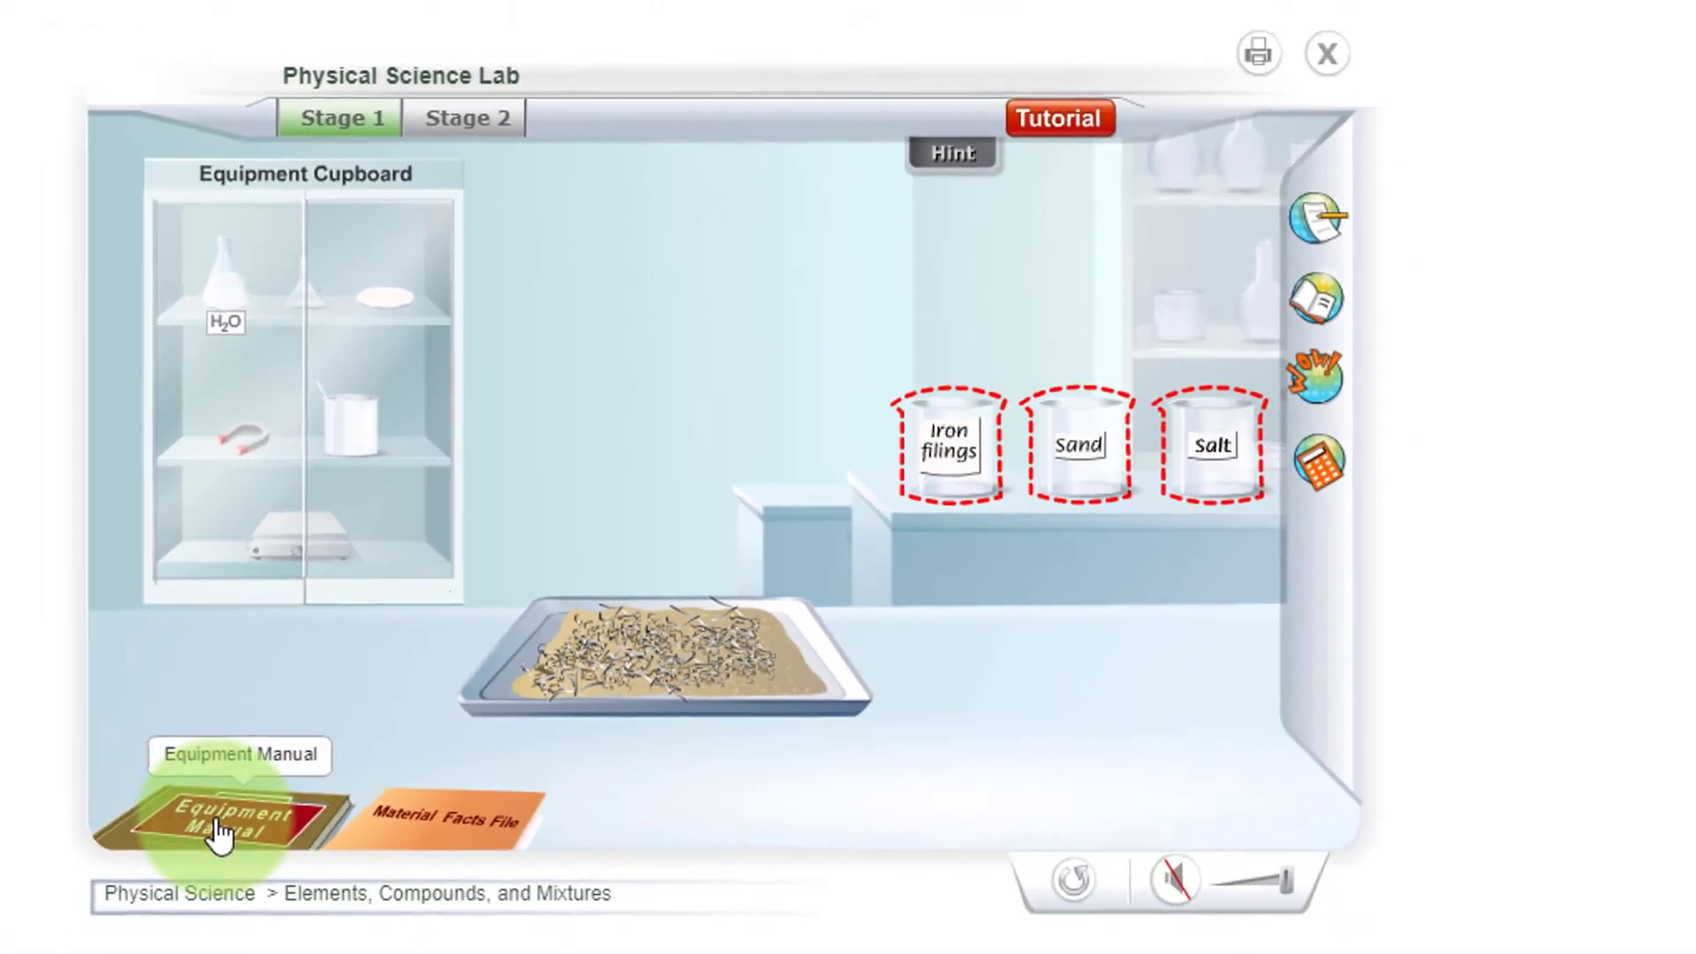
pyautogui.click(252, 809)
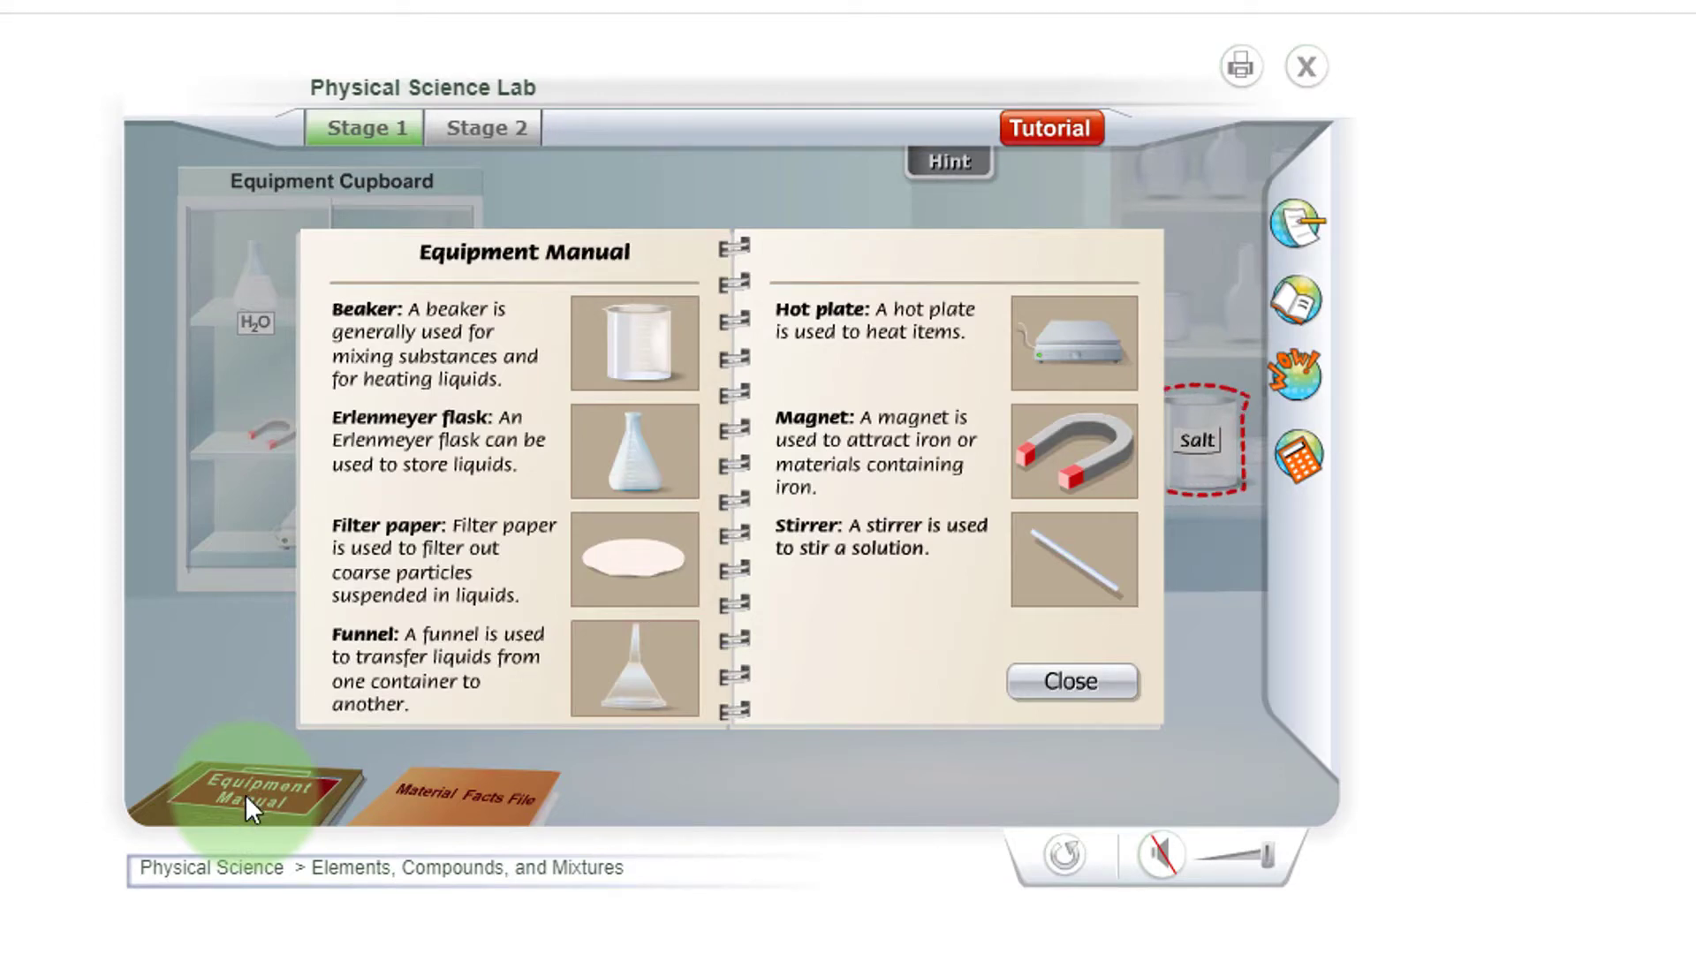
pyautogui.click(1060, 686)
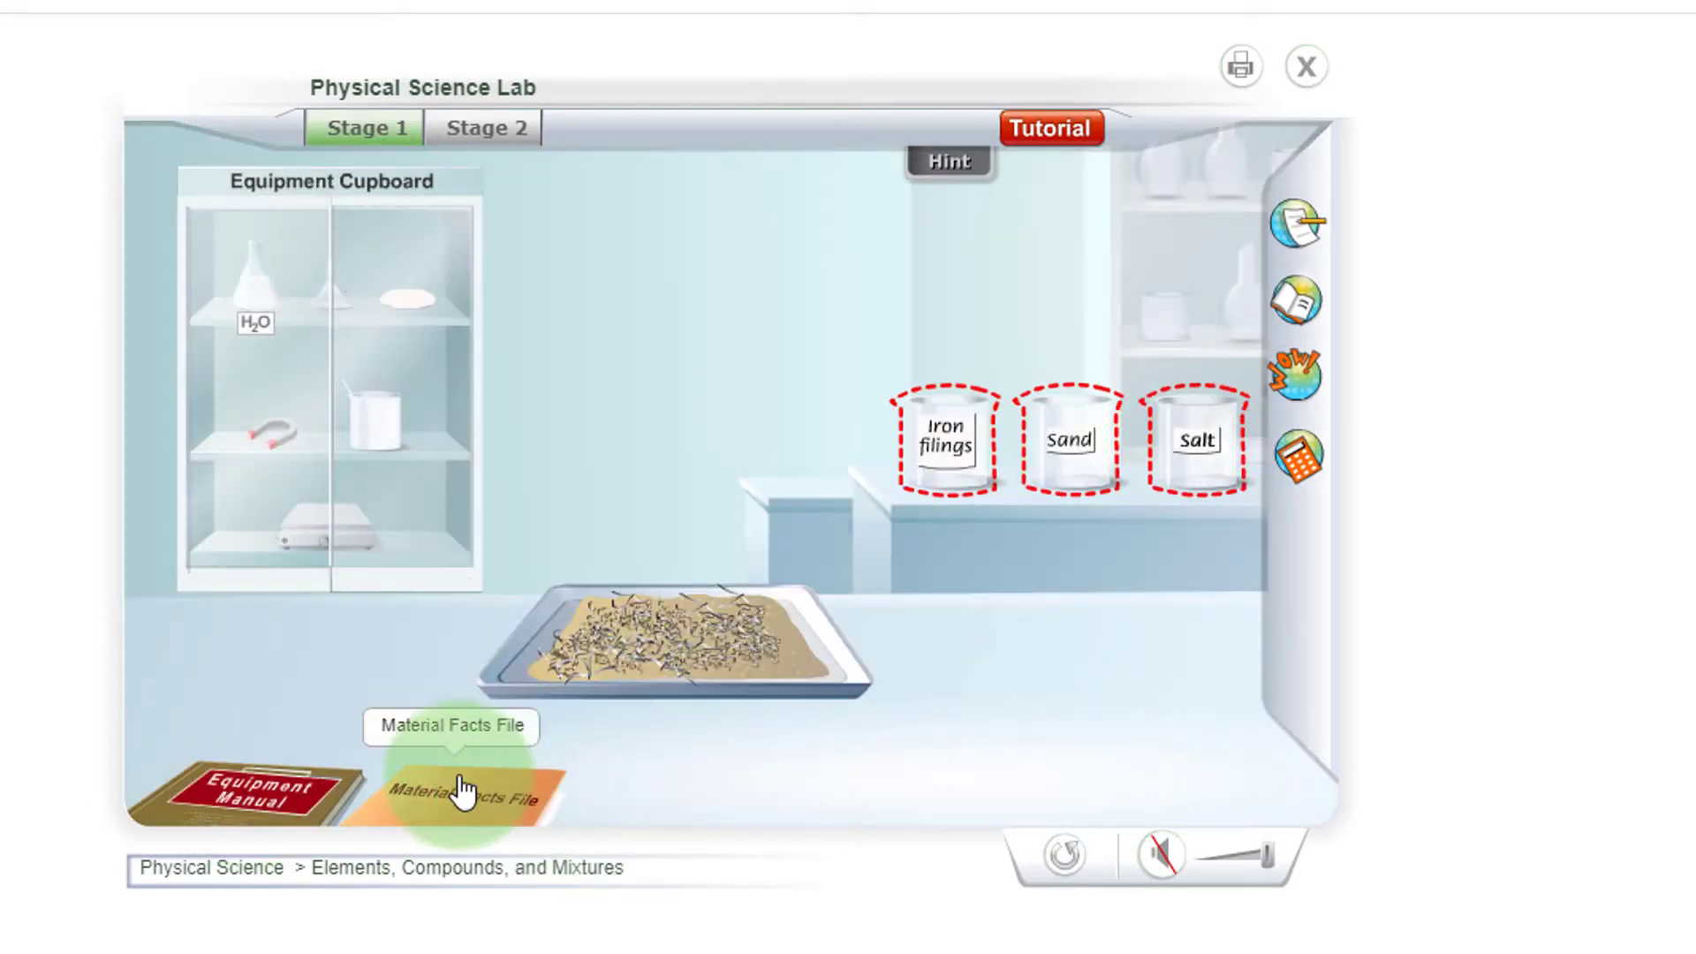
pyautogui.click(461, 789)
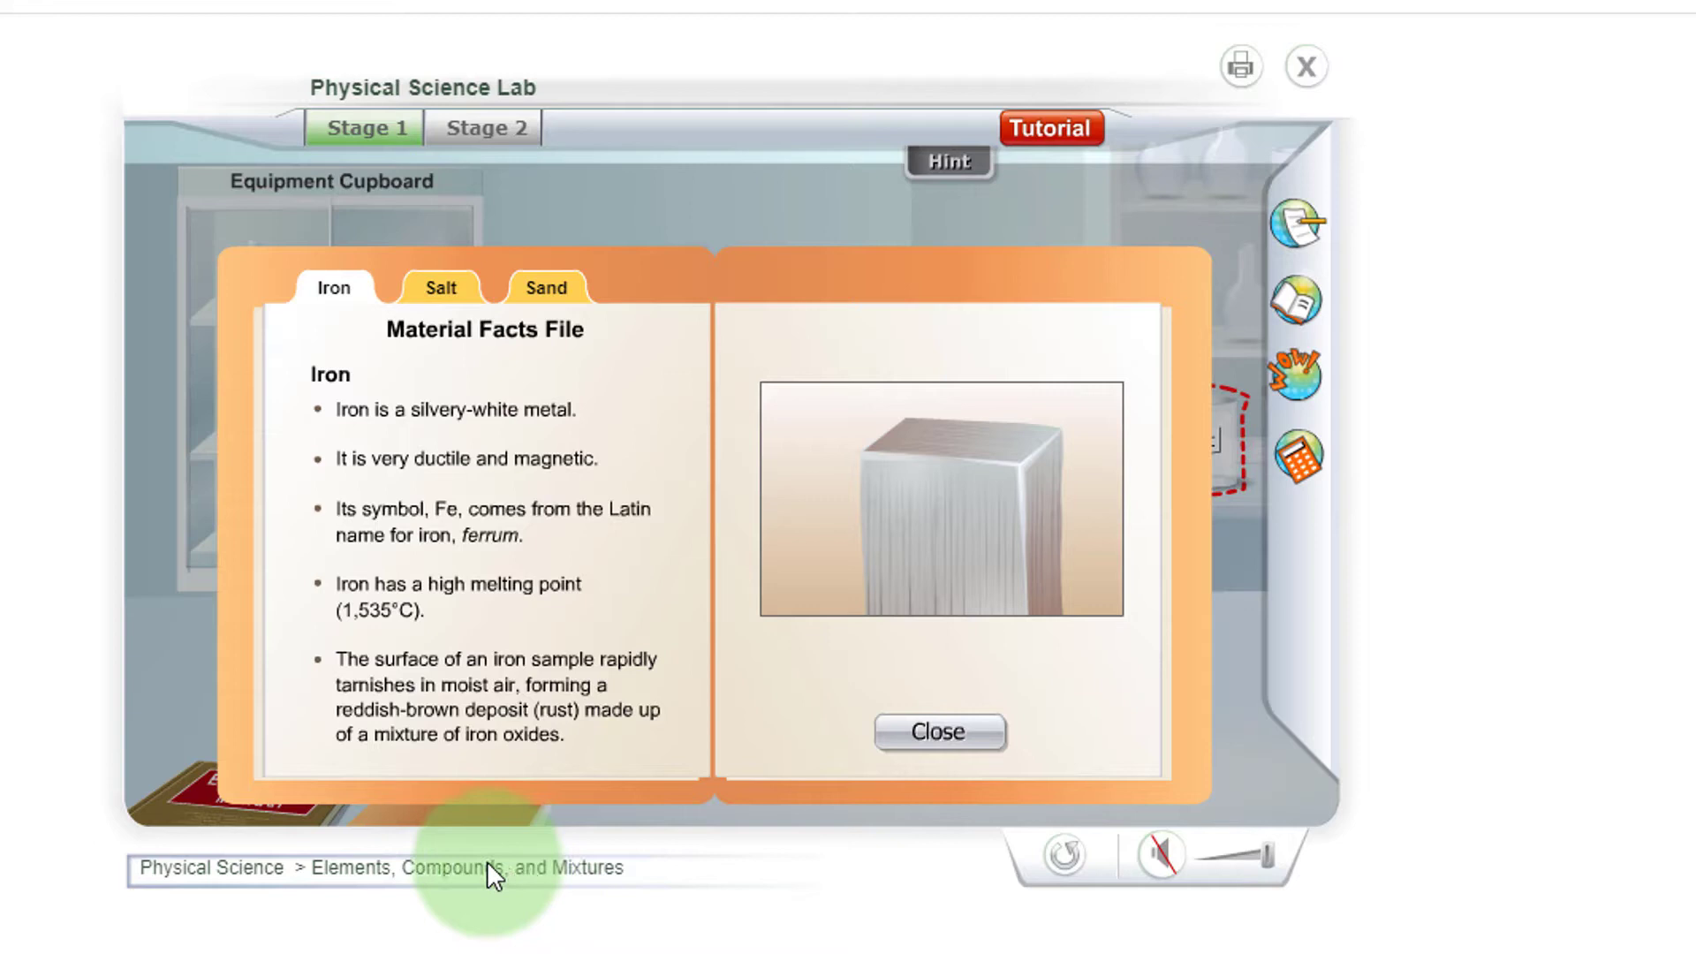
pyautogui.click(439, 292)
pyautogui.click(563, 286)
pyautogui.click(985, 744)
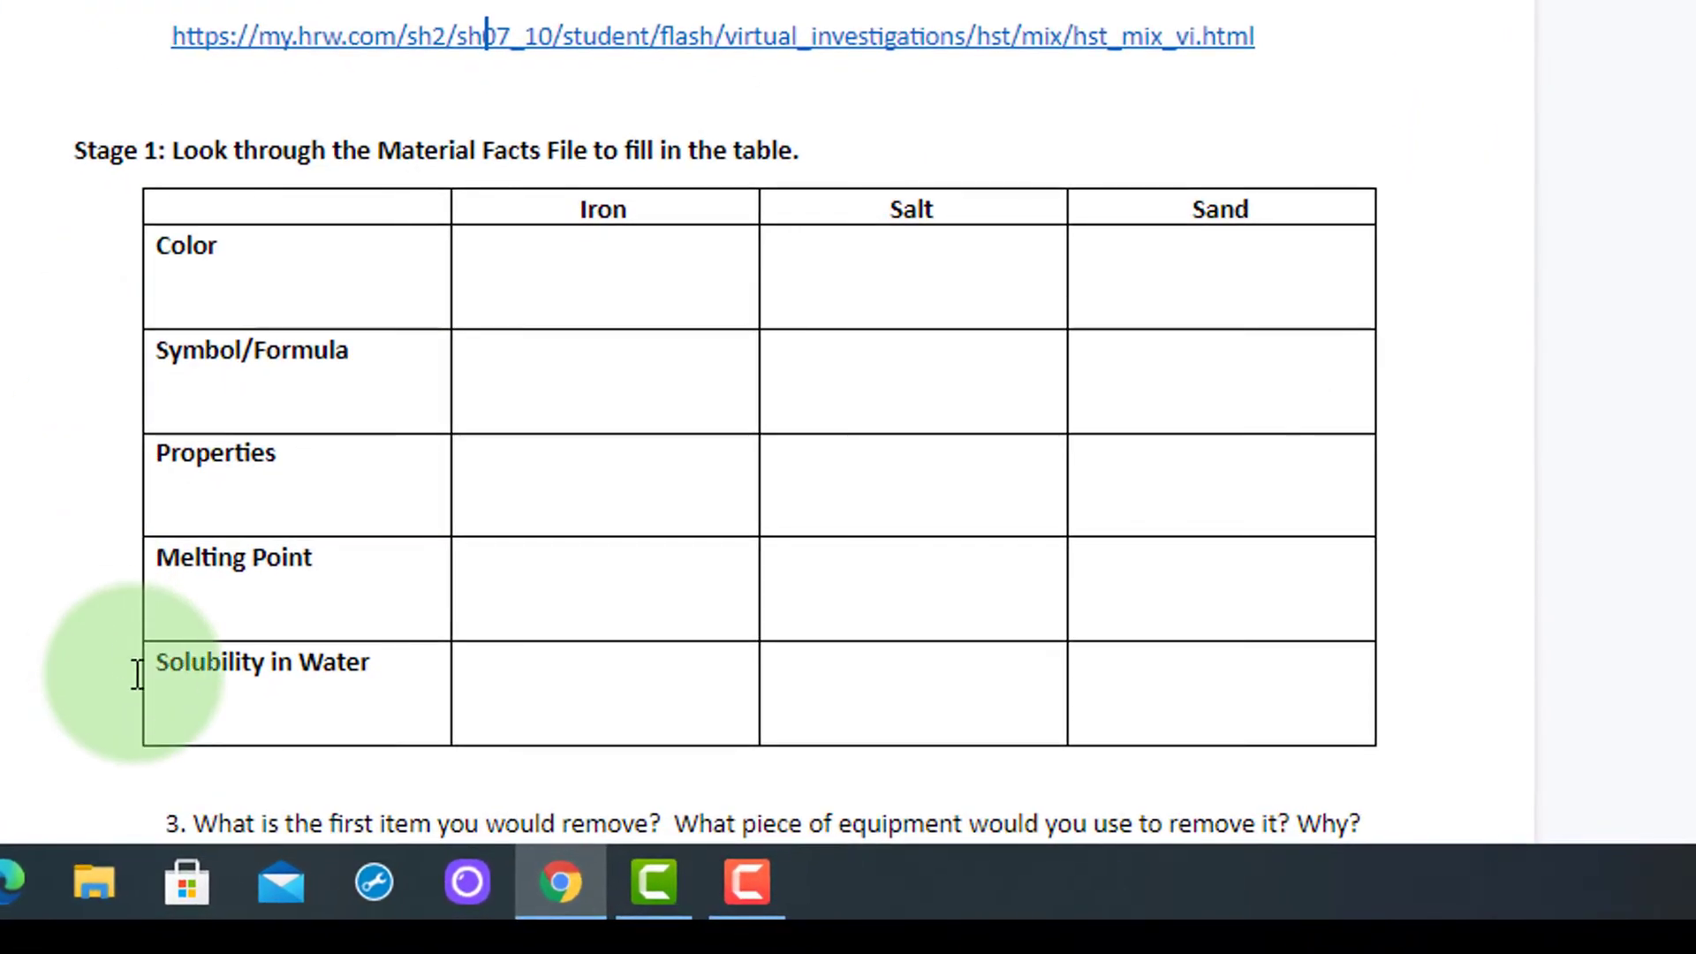
# Step: Scroll the worksheet to the blank Stage 1 table of iron, salt and sand properties
pyautogui.moveTo(1651, 333); pyautogui.dragTo(1640, 395)
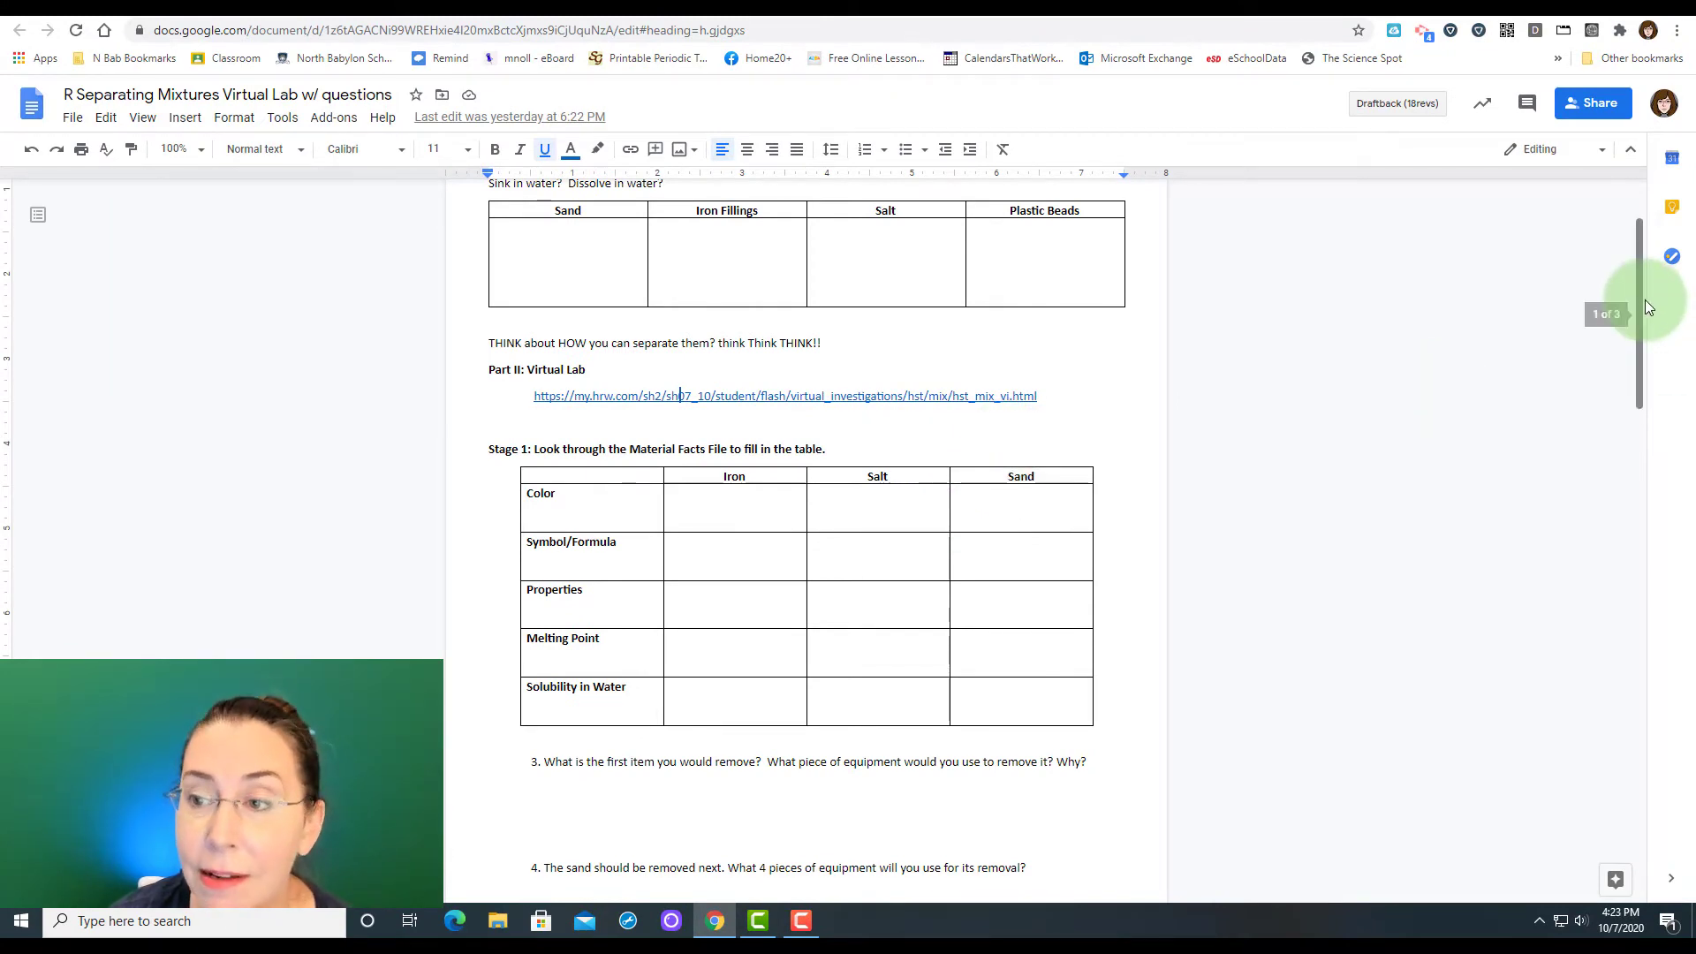
pyautogui.moveTo(1645, 299); pyautogui.dragTo(1630, 369)
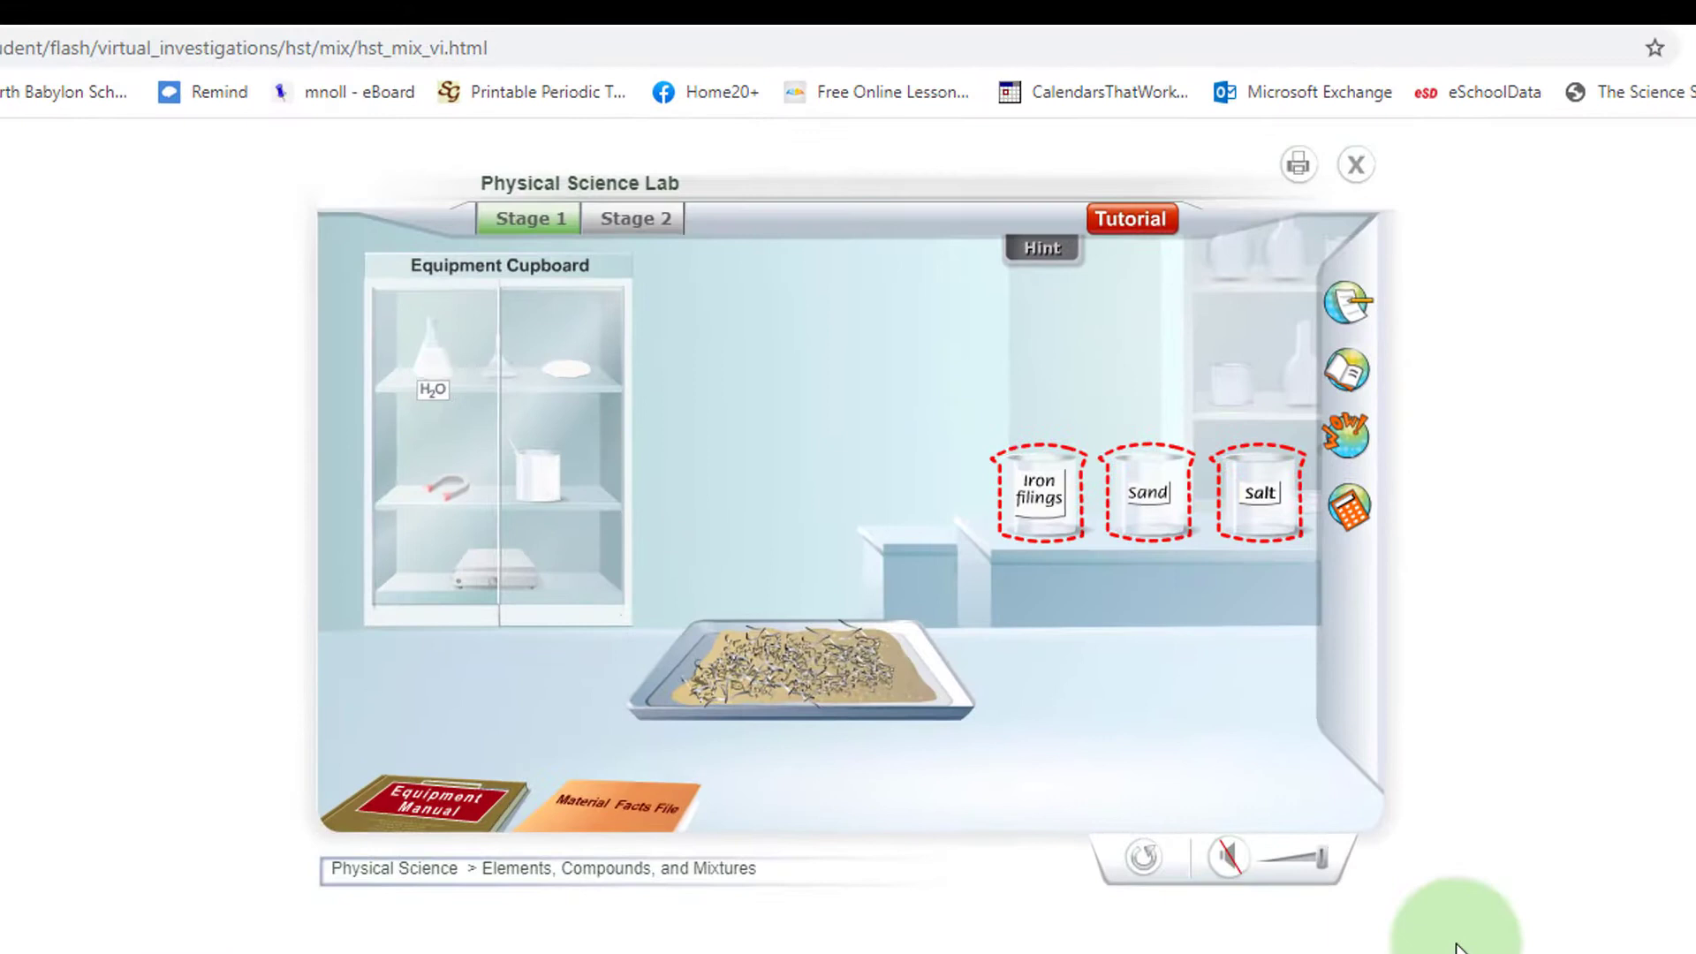
# Step: Select the iron filings beaker as the first component, then try the Equipment Cupboard
pyautogui.click(1040, 537)
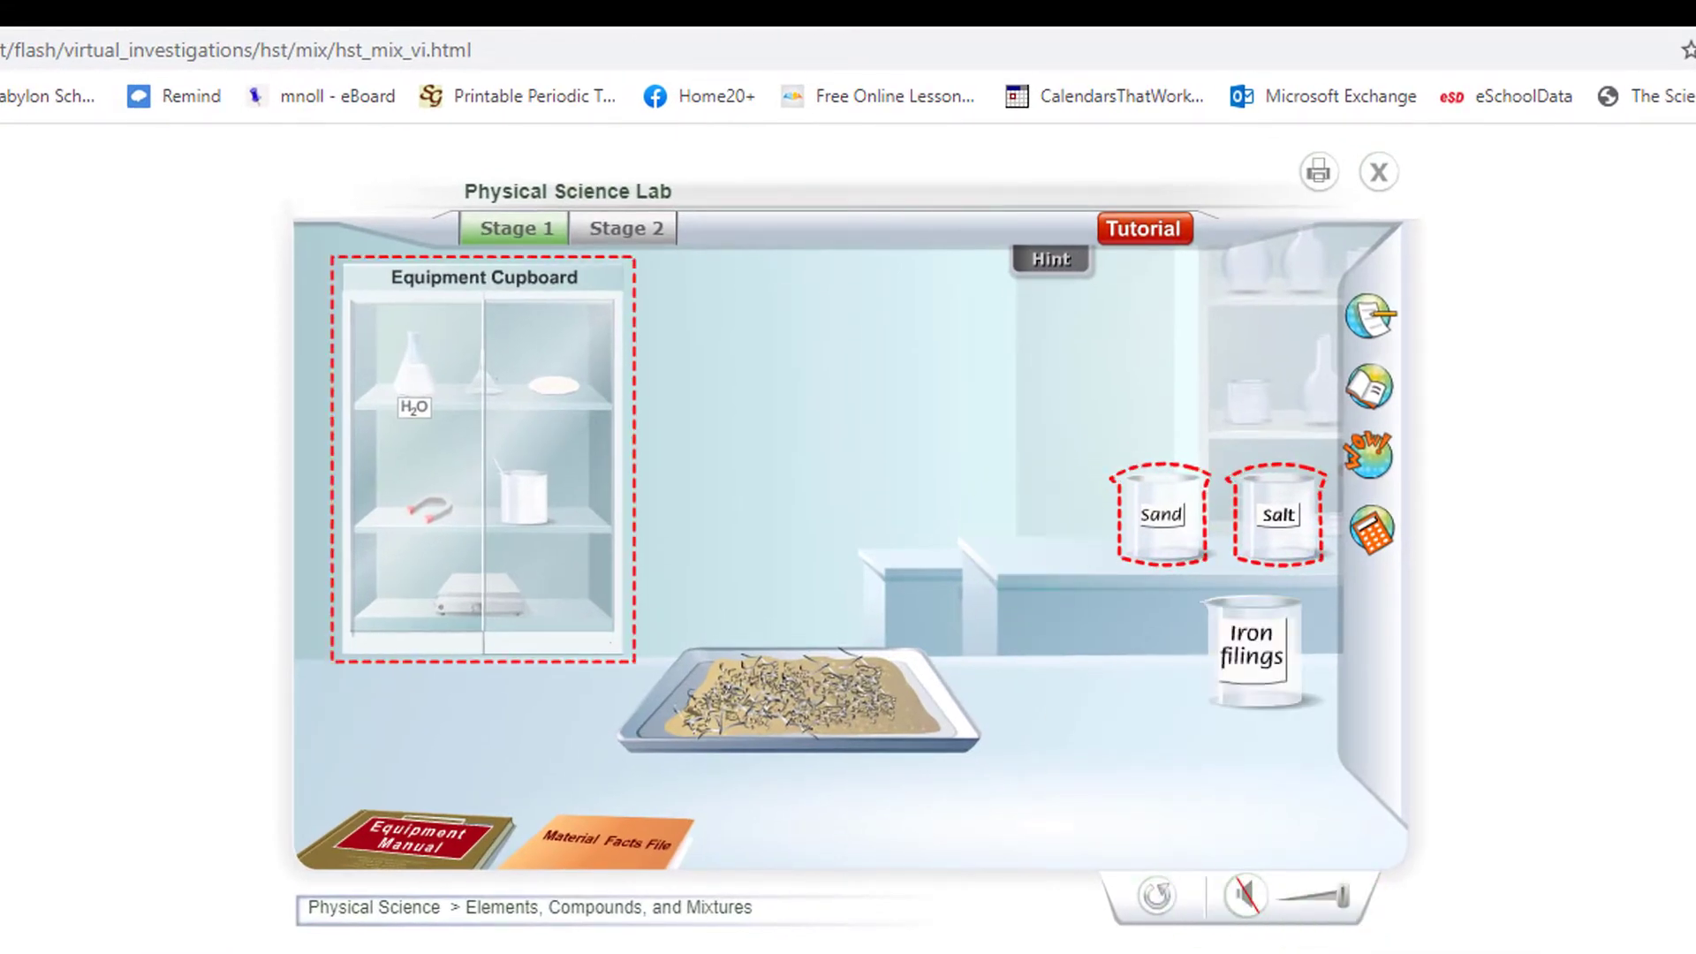
pyautogui.click(570, 623)
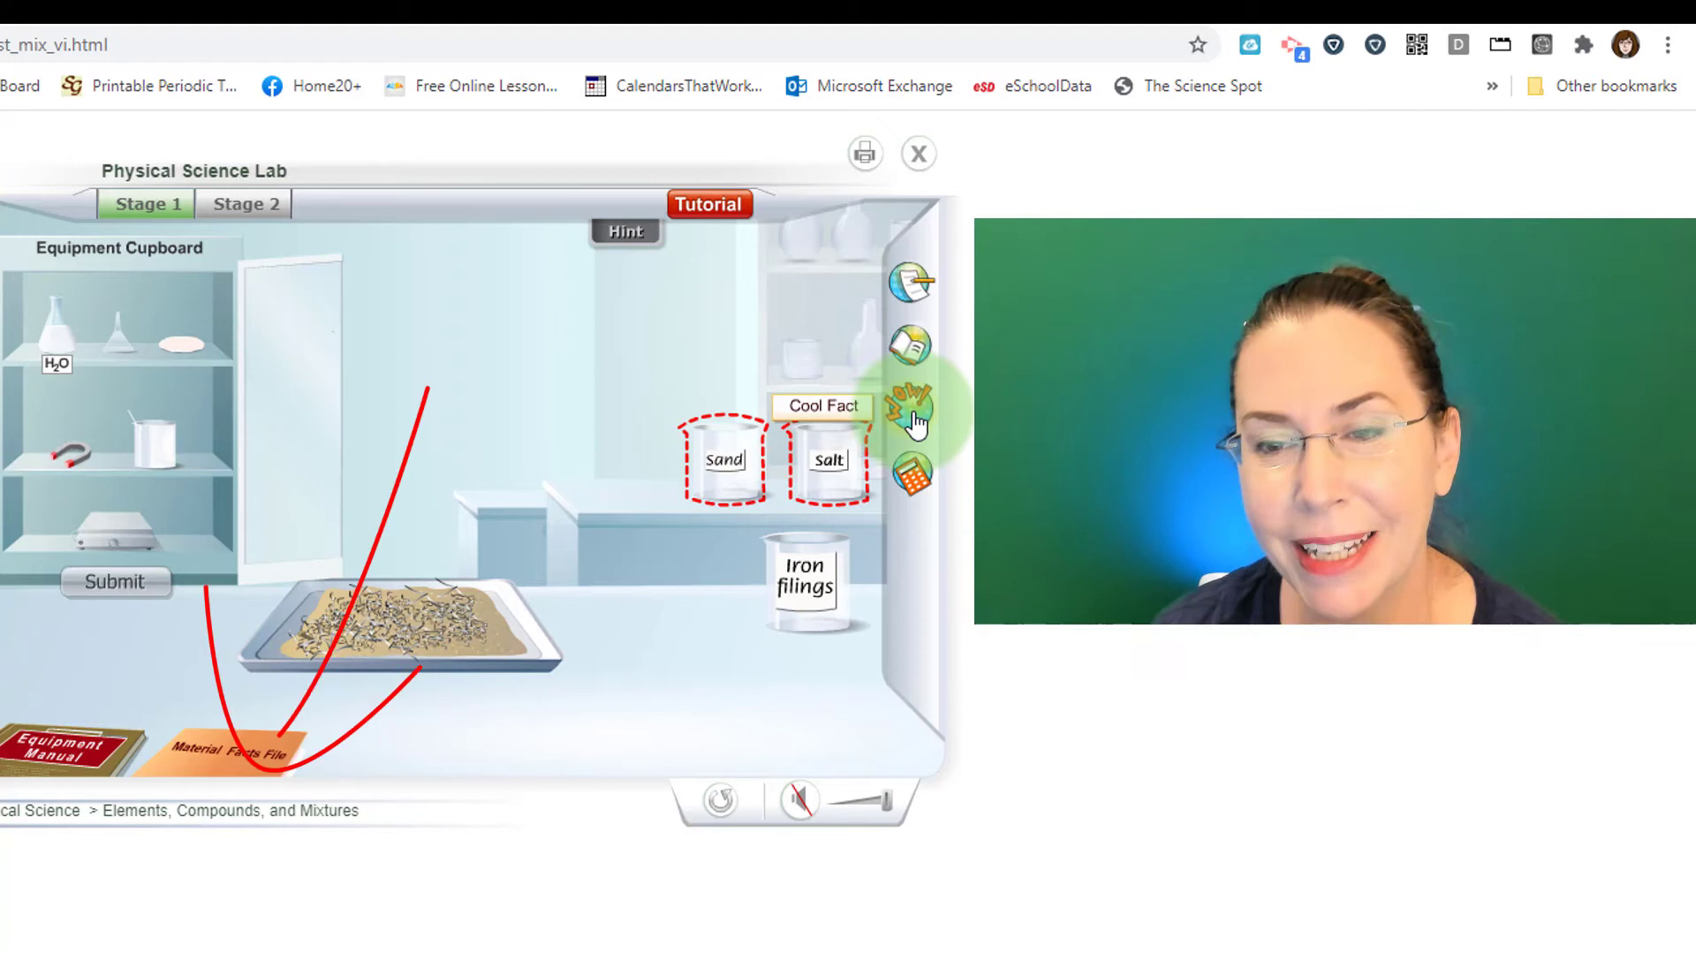
# Step: Glance at the Calculator, then switch to the Stage 2 element, compound and mixture scenario
pyautogui.click(910, 472)
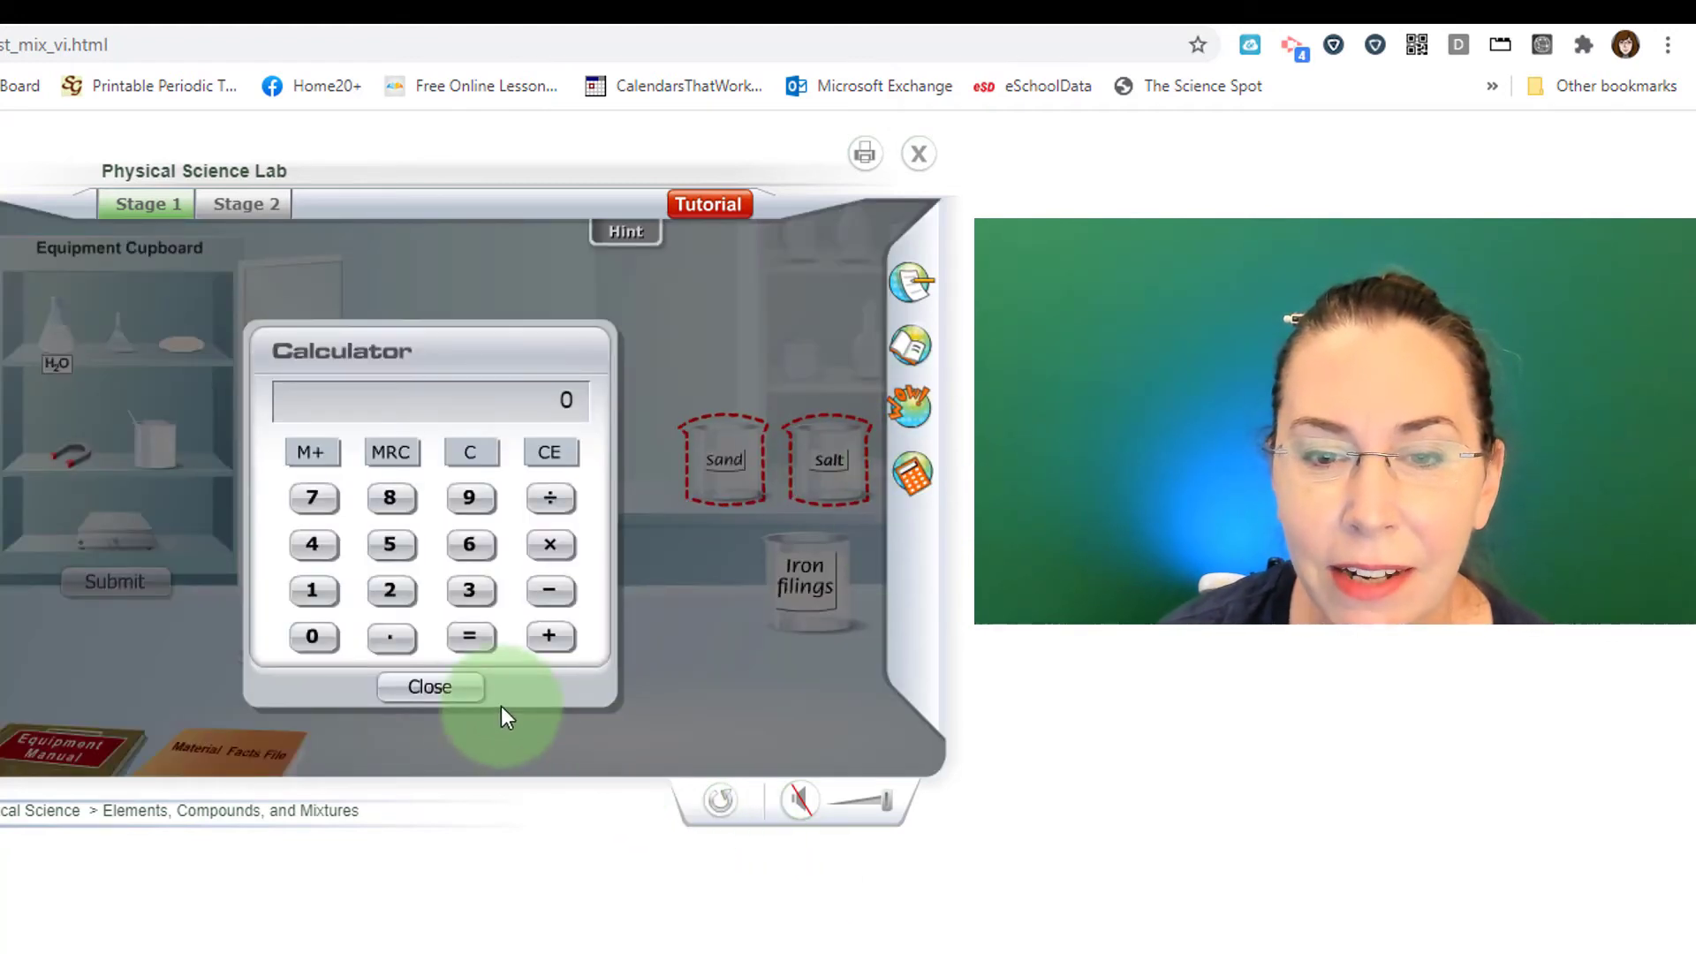
pyautogui.click(442, 689)
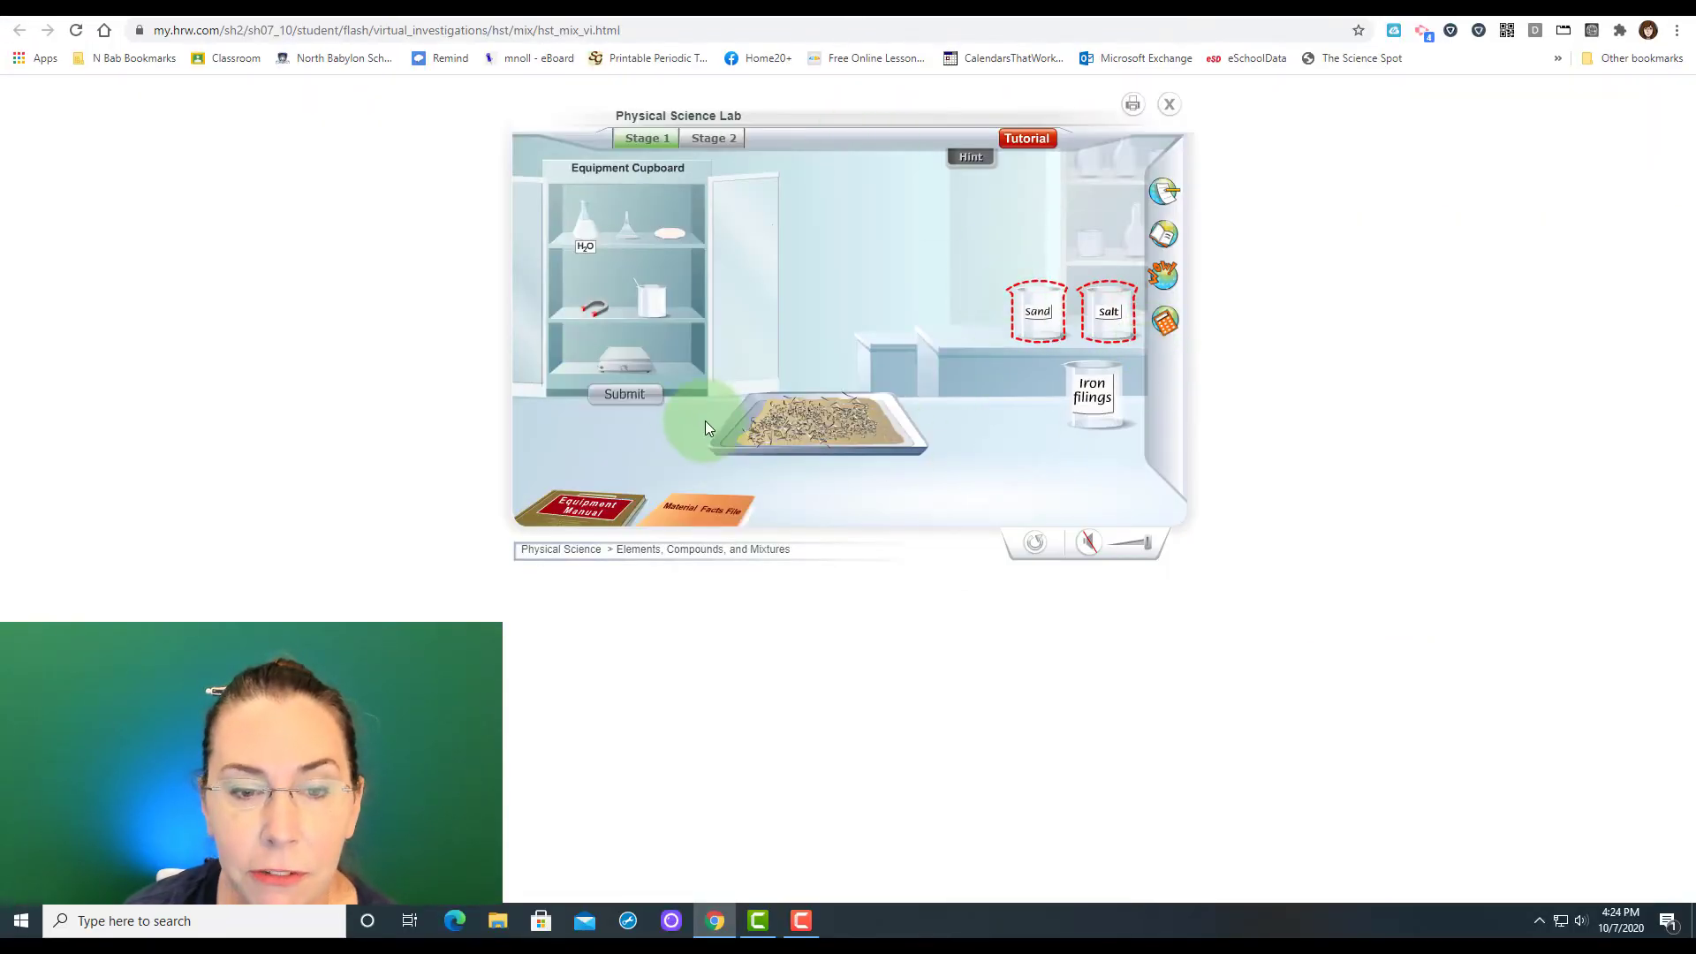
pyautogui.click(716, 134)
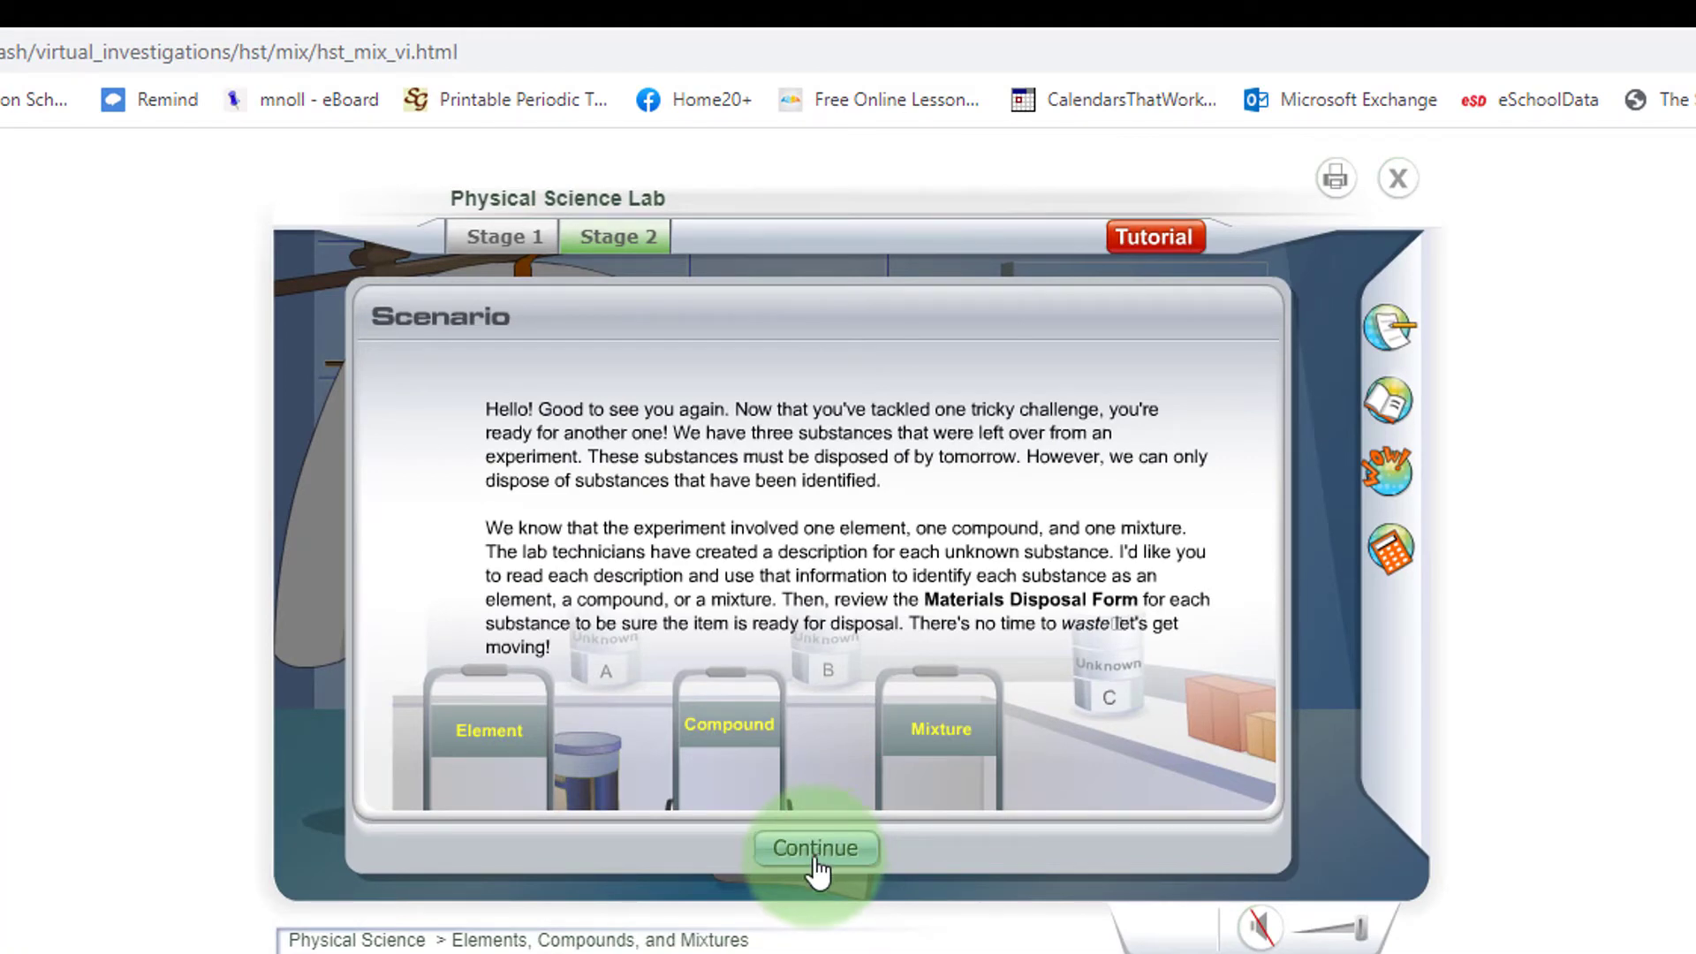
# Step: Skip the Stage 2 scenario and procedure, don protective gear, enter the lab, then return to the worksheet
pyautogui.click(816, 850)
pyautogui.click(793, 784)
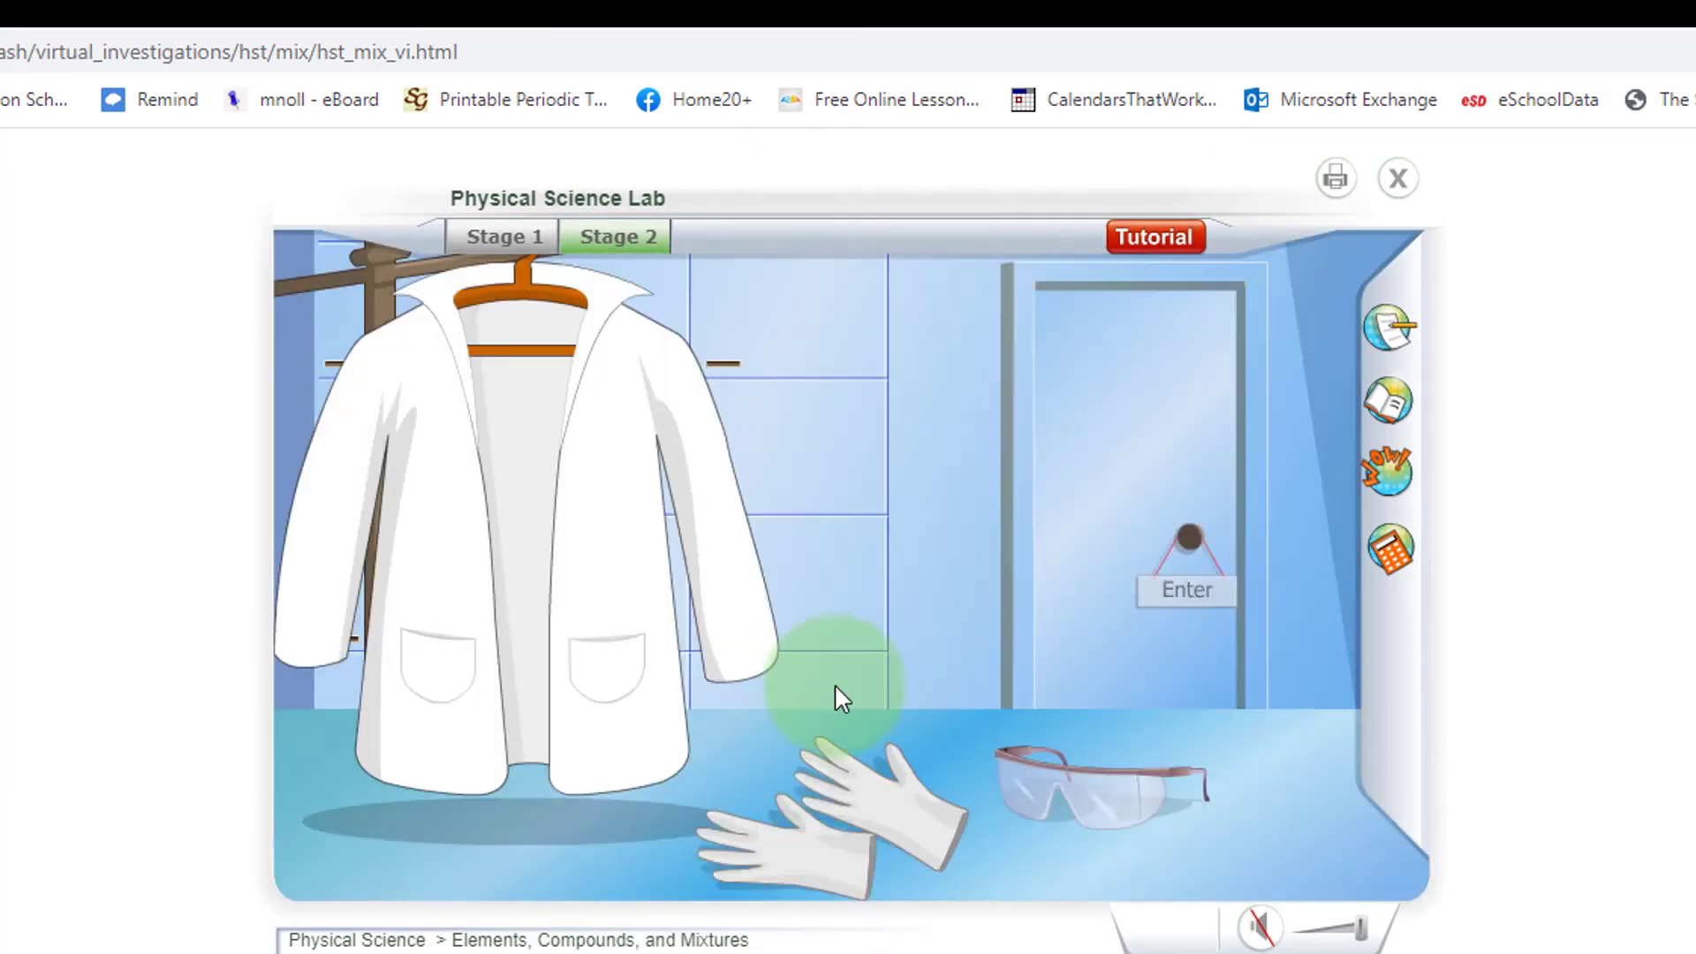
pyautogui.click(1196, 828)
pyautogui.click(1197, 592)
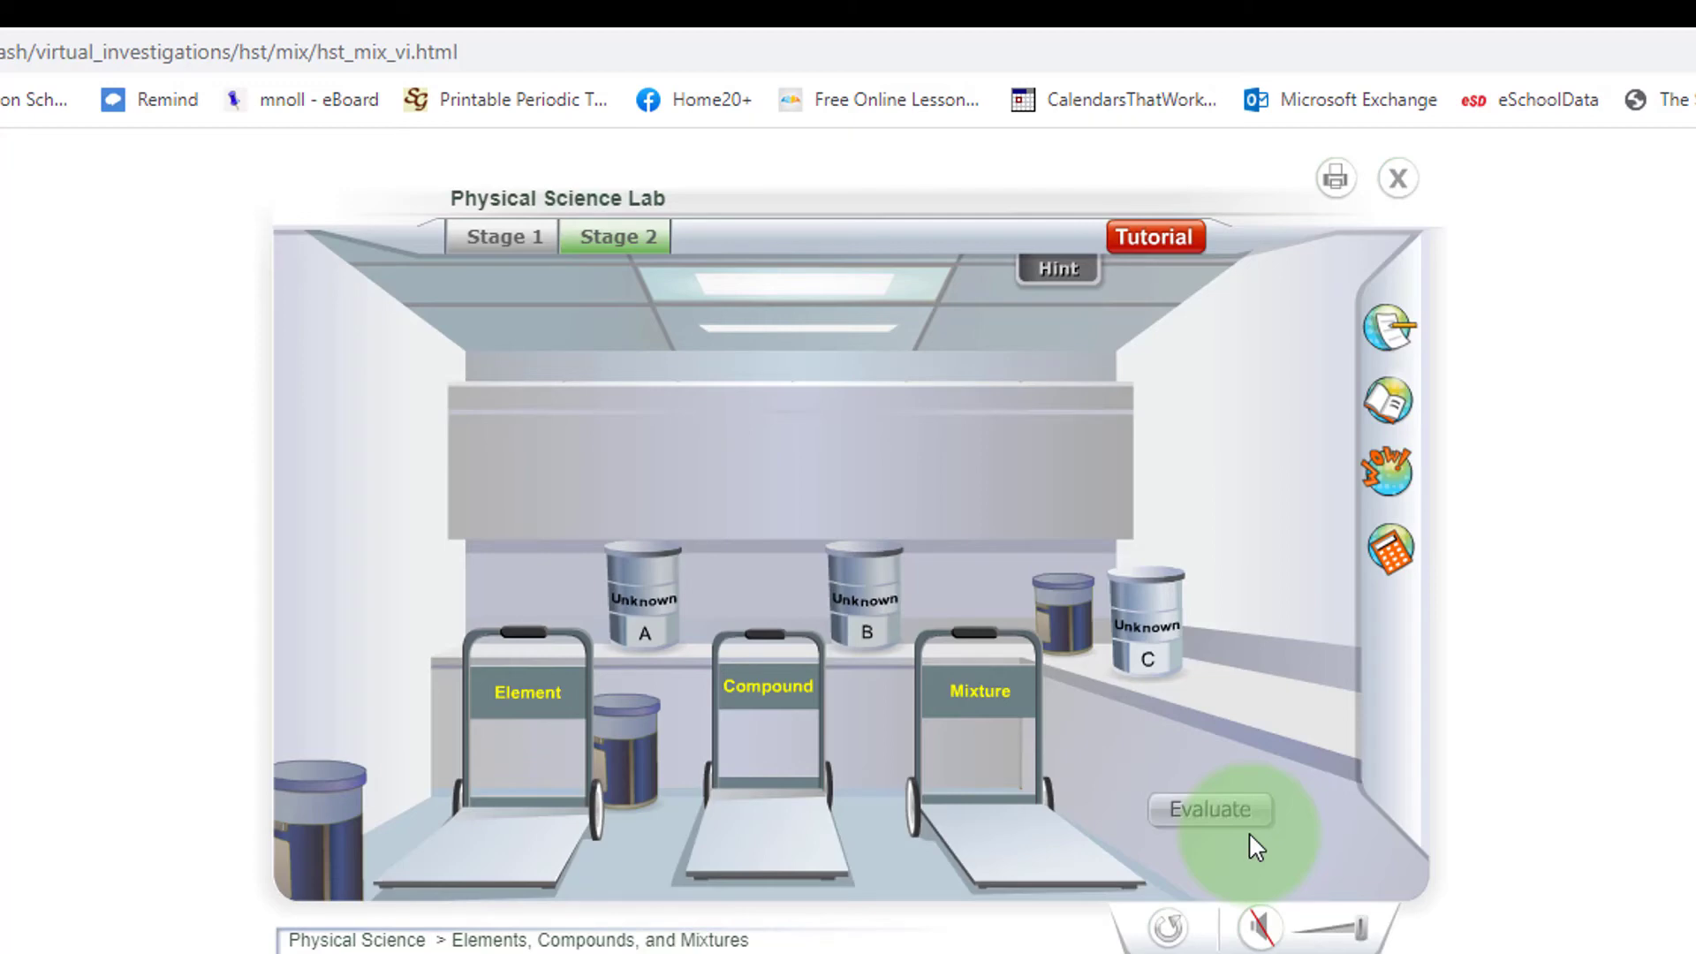
pyautogui.hotkey('ctrl', 'Tab')
# Step: Scroll through the Stage 2 and Questions sections, then back to the top of page one
pyautogui.scroll(-2, 561, 455)
pyautogui.scroll(-5, 561, 455)
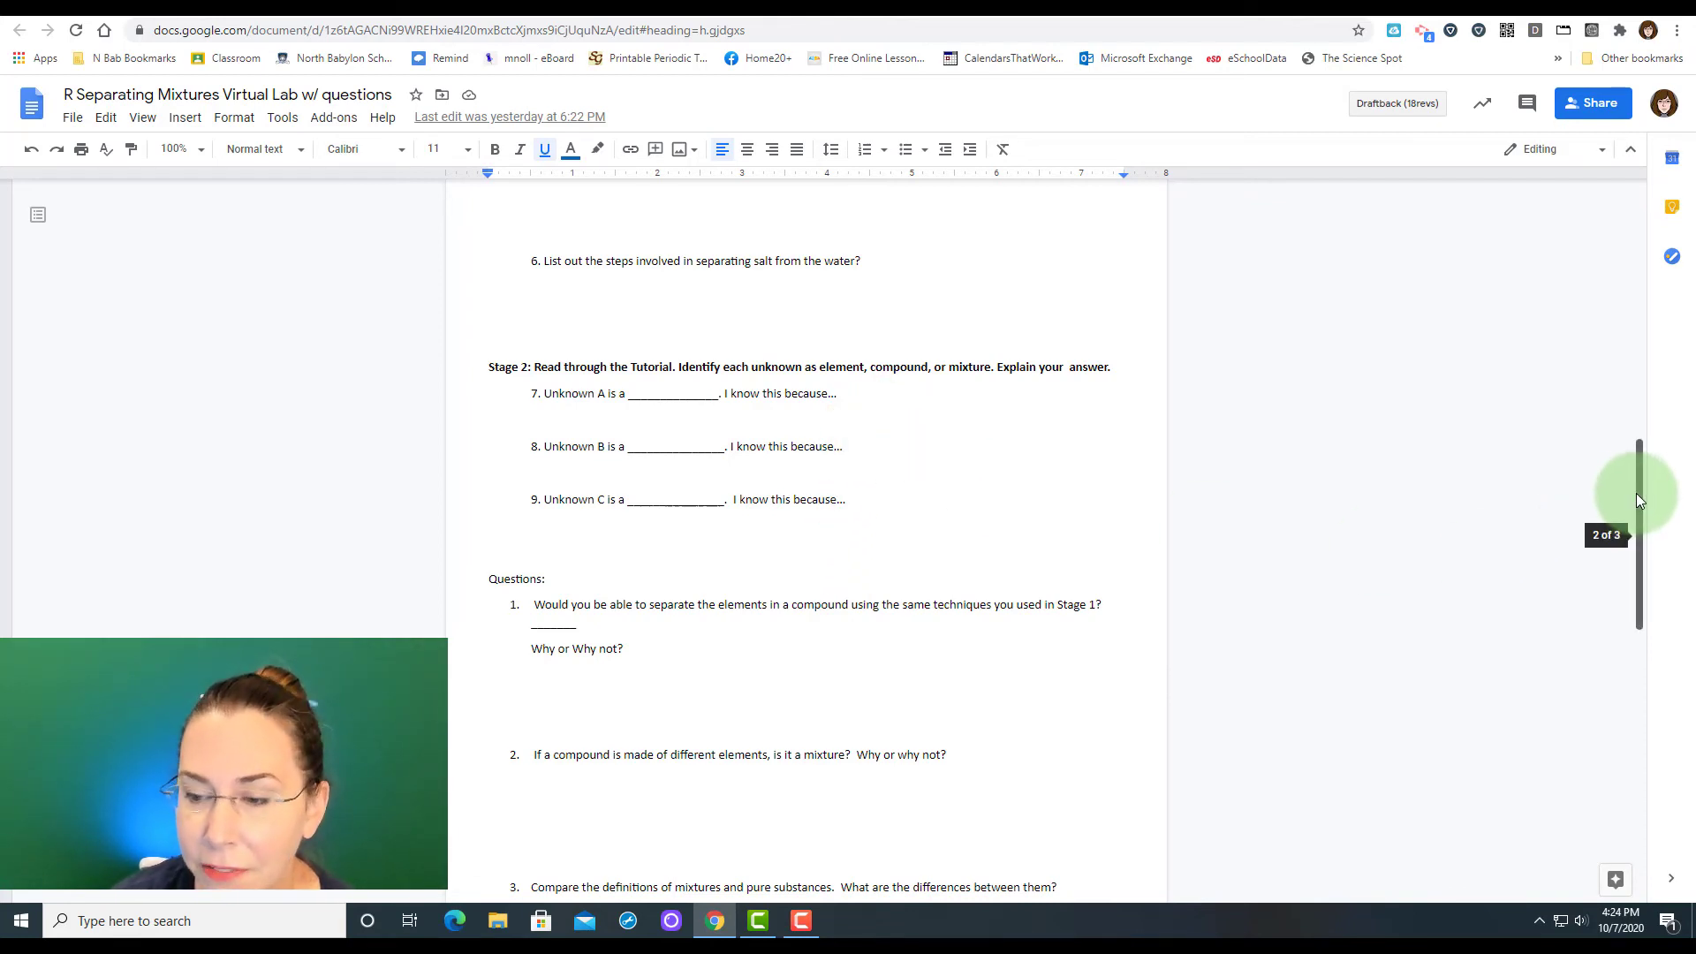
pyautogui.moveTo(1636, 495); pyautogui.dragTo(1620, 596)
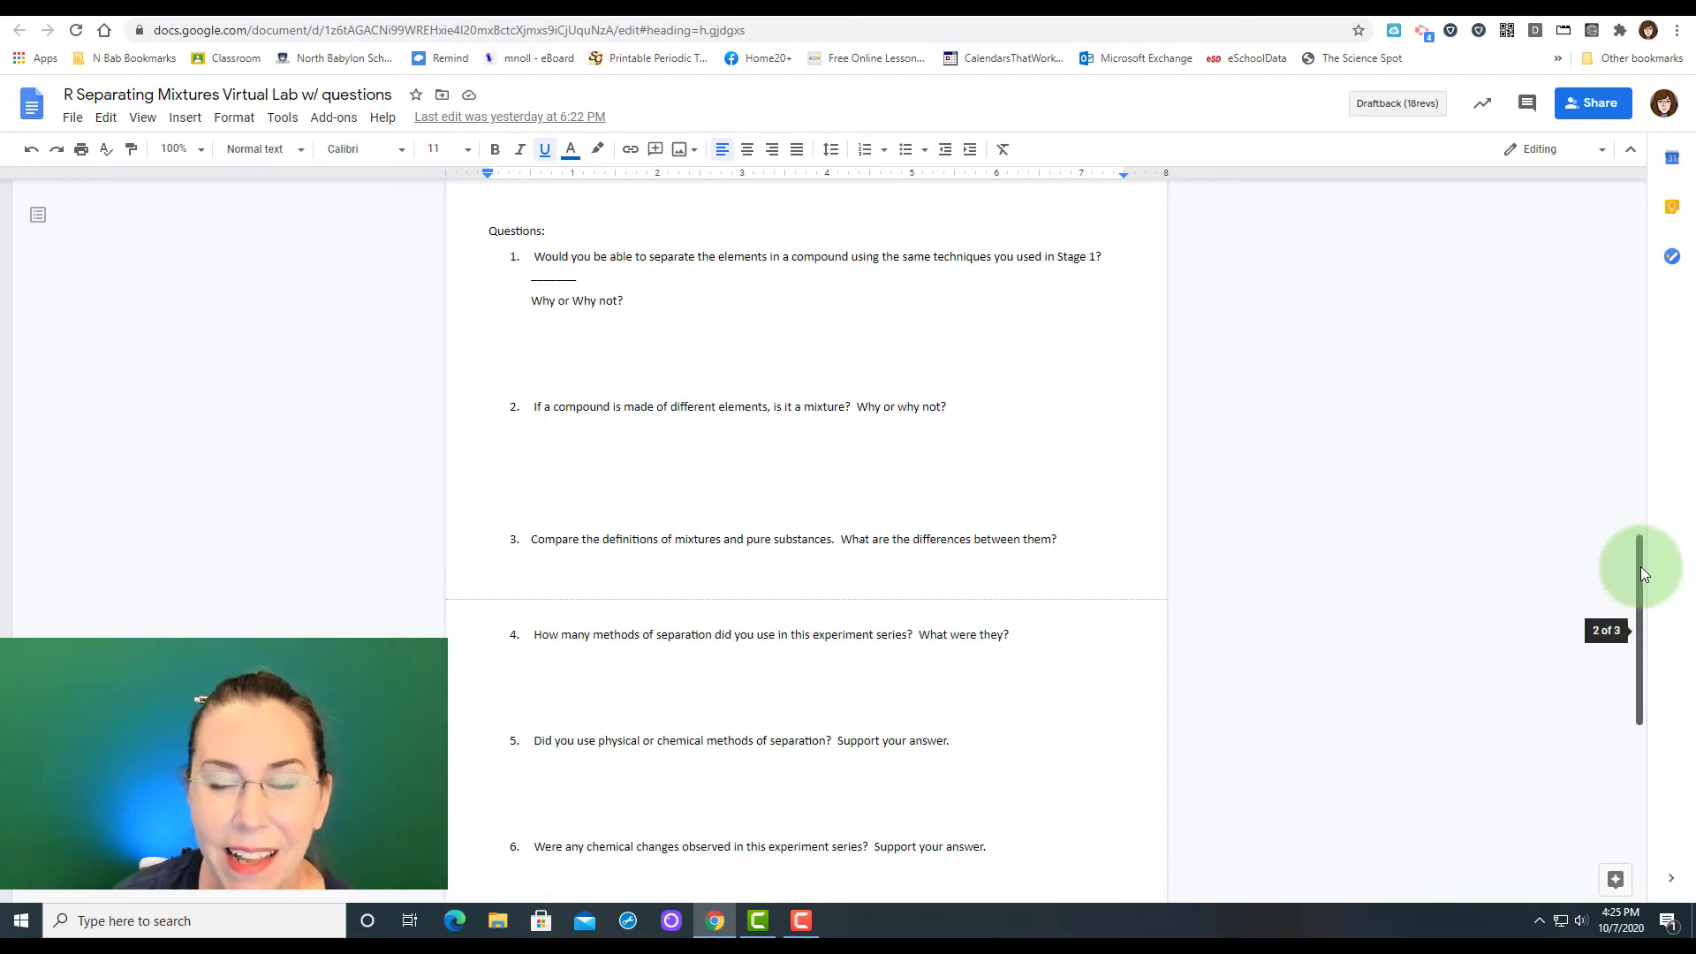
pyautogui.moveTo(1641, 623); pyautogui.dragTo(1613, 226)
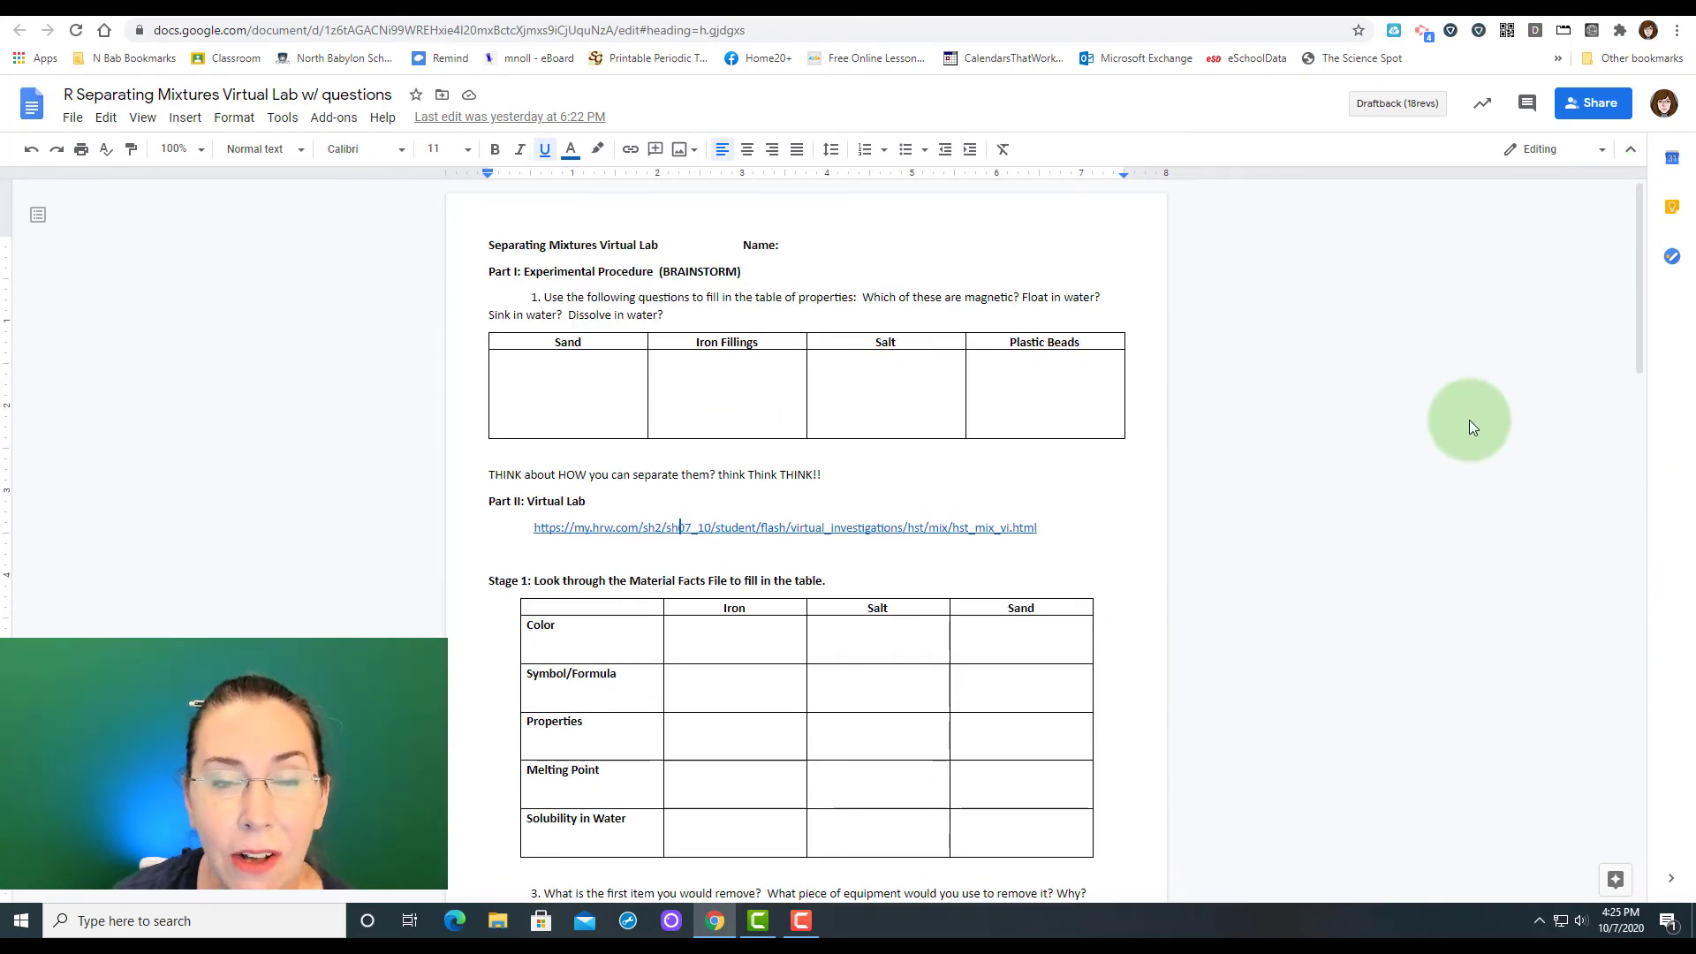